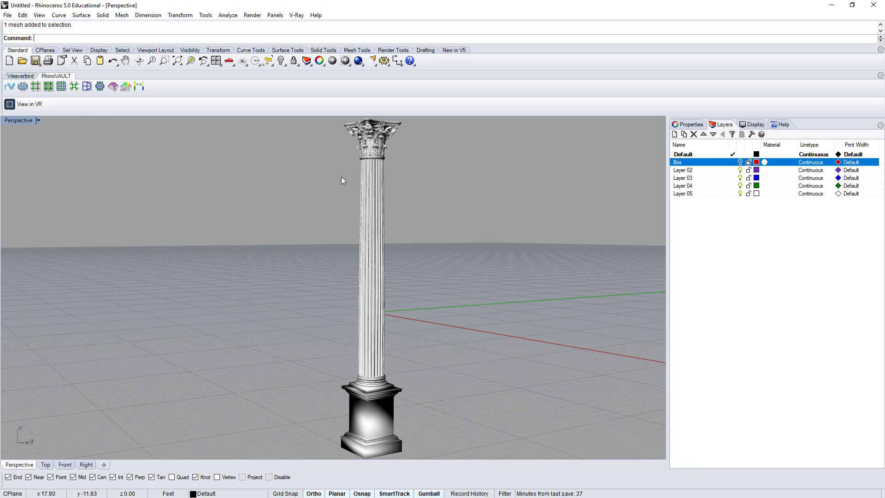
Step: Examine the detailed capital of the column mesh up close from several angles
scroll(368, 203, up, 9)
right_drag(368, 162, 430, 141)
right_drag(428, 188, 391, 157)
scroll(373, 239, down, 7)
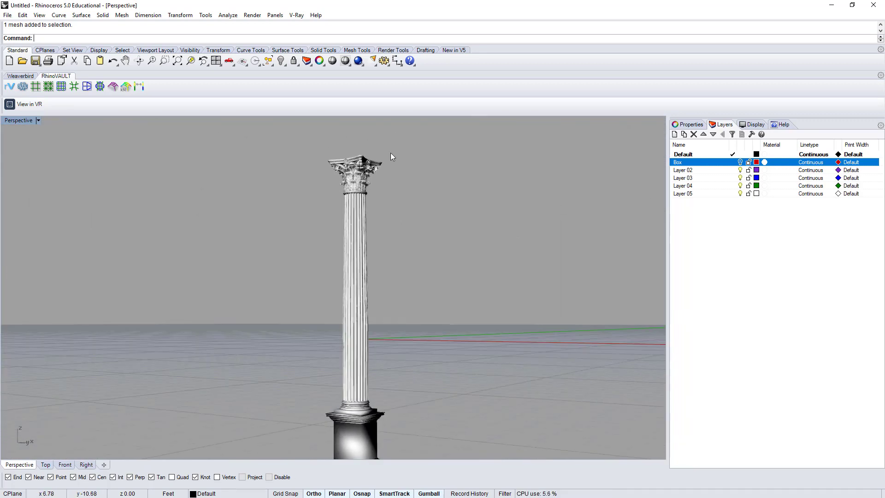
scroll(366, 162, up, 14)
click(299, 213)
click(211, 271)
click(288, 354)
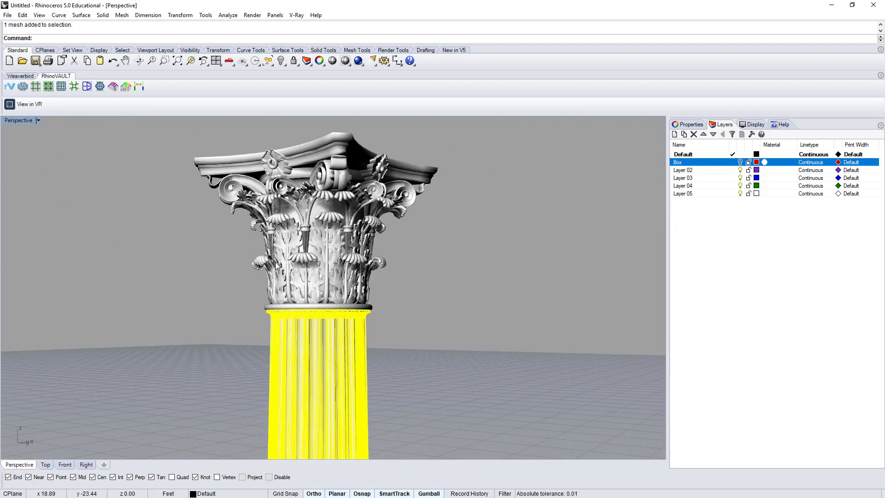
click(221, 284)
click(285, 246)
right_drag(249, 262, 369, 279)
click(438, 279)
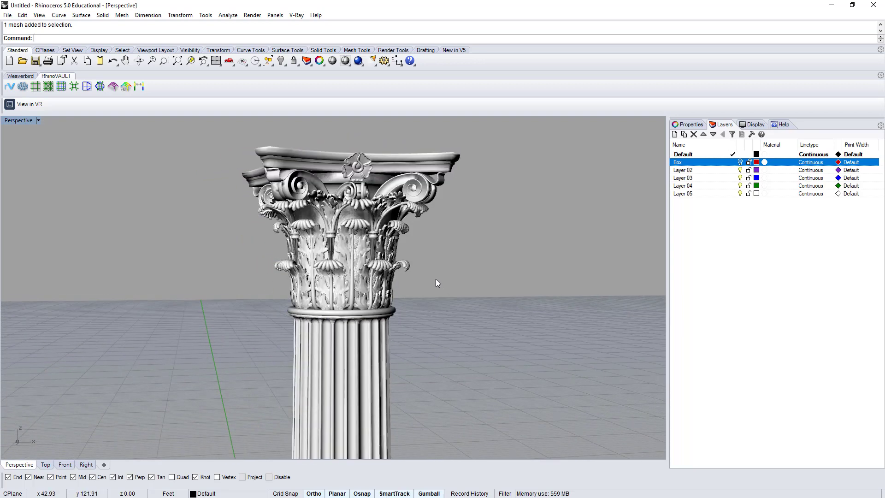
Step: Examine the fluted shaft and the moulded pedestal of the detailed column
scroll(436, 279, down, 8)
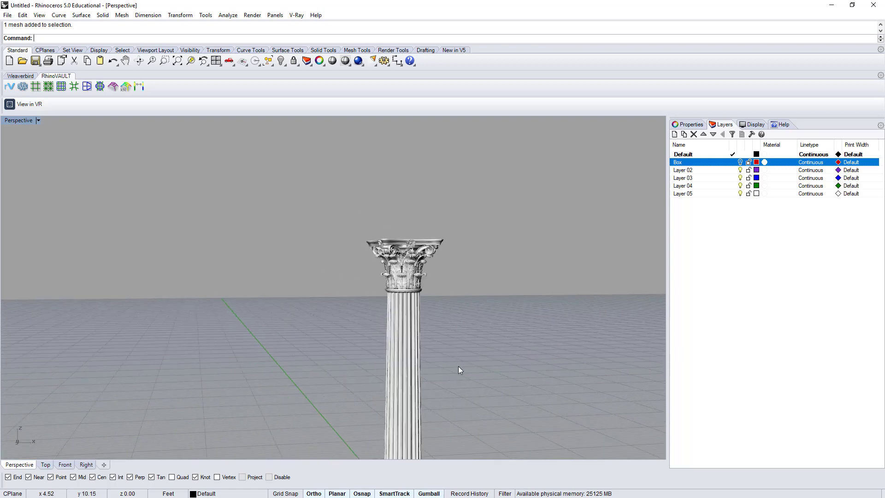
shift+right_drag(459, 367, 376, 205)
scroll(375, 207, down, 6)
right_drag(375, 257, 348, 323)
scroll(339, 357, up, 7)
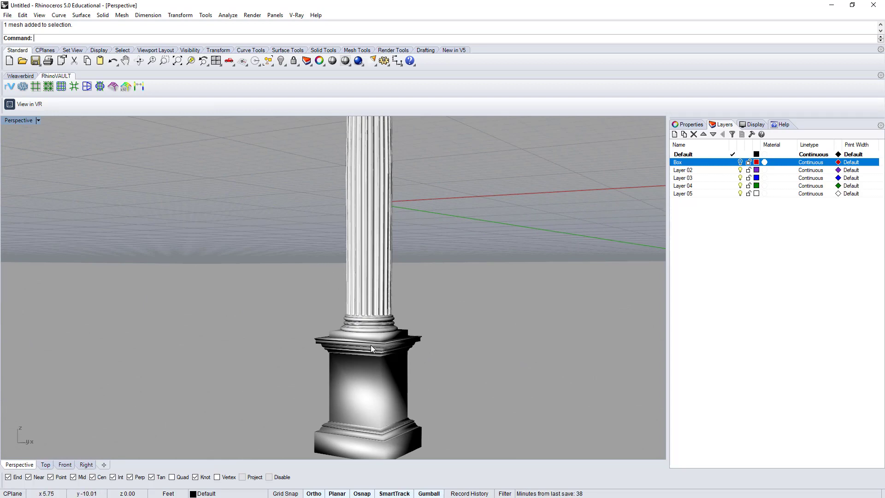
scroll(367, 345, down, 3)
mouse_move(359, 361)
right_down()
mouse_move(465, 345)
mouse_move(416, 364)
mouse_move(397, 350)
mouse_move(353, 350)
right_up()
scroll(415, 364, down, 5)
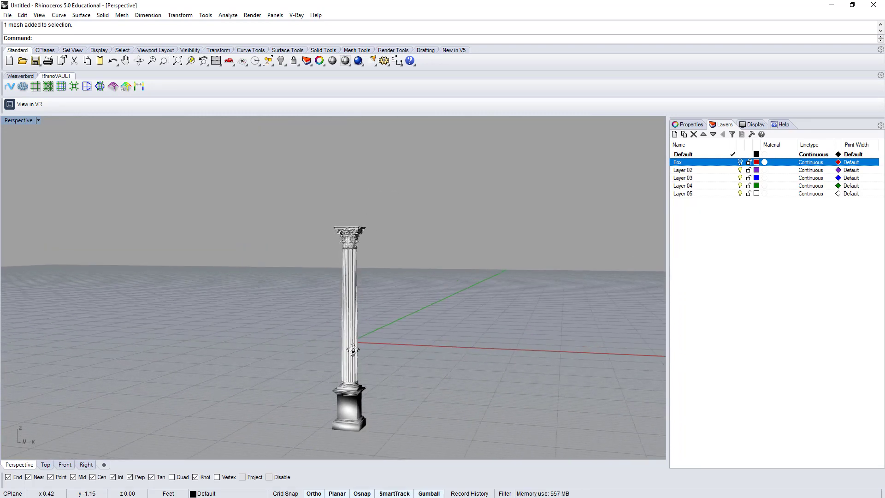
Step: Inspect how the detailed column is divided into separate meshes by selecting its shaft and pedestal pieces in turn
click(352, 350)
click(377, 340)
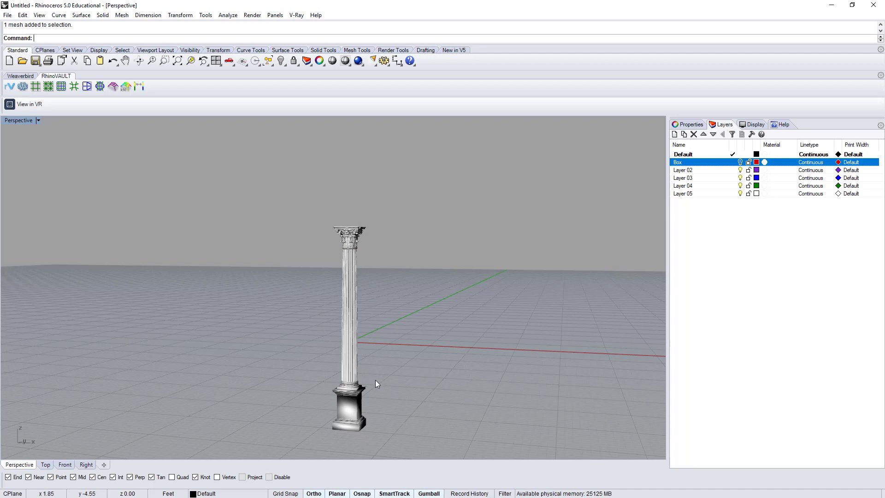
right_drag(376, 383, 418, 203)
click(385, 233)
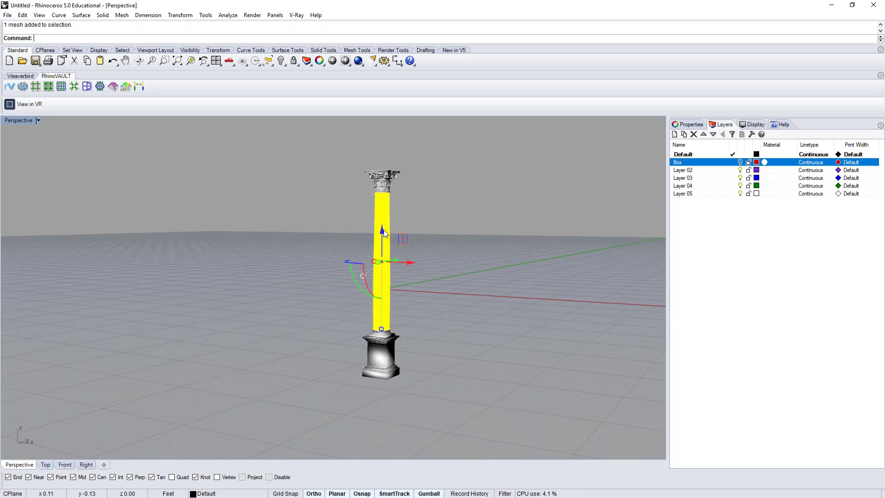
click(377, 341)
click(445, 366)
click(380, 320)
click(450, 303)
Step: Show the Box layer, make it the current layer, and hide the Default layer to isolate the simplified column
click(740, 162)
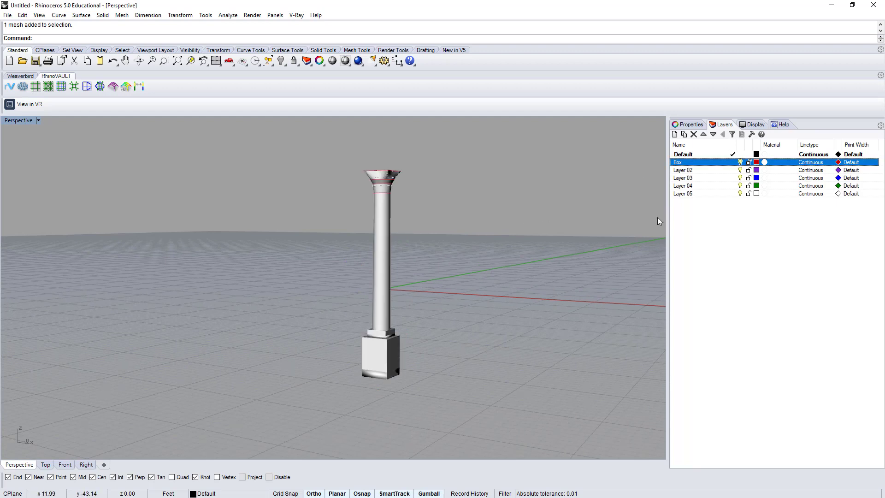
click(381, 375)
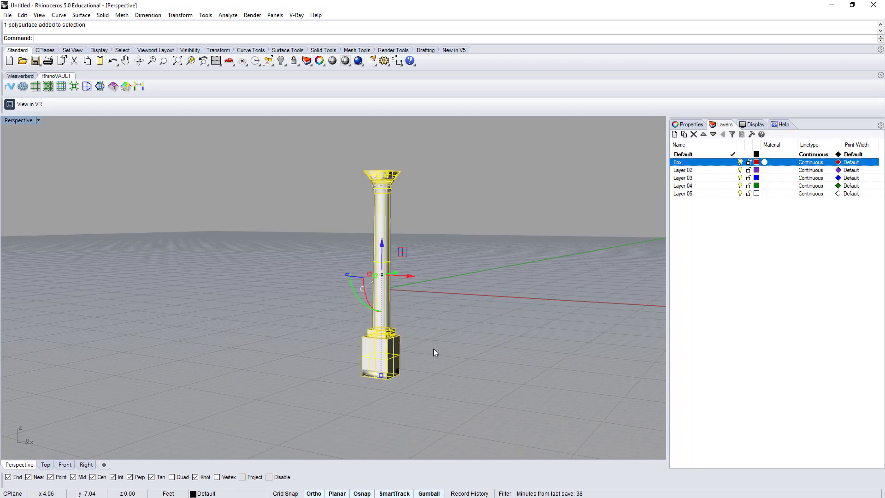
click(566, 201)
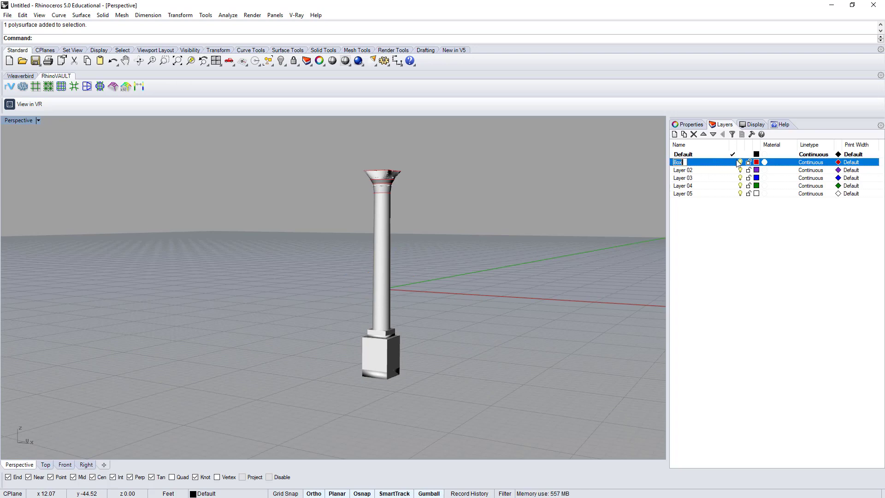
click(733, 163)
click(740, 154)
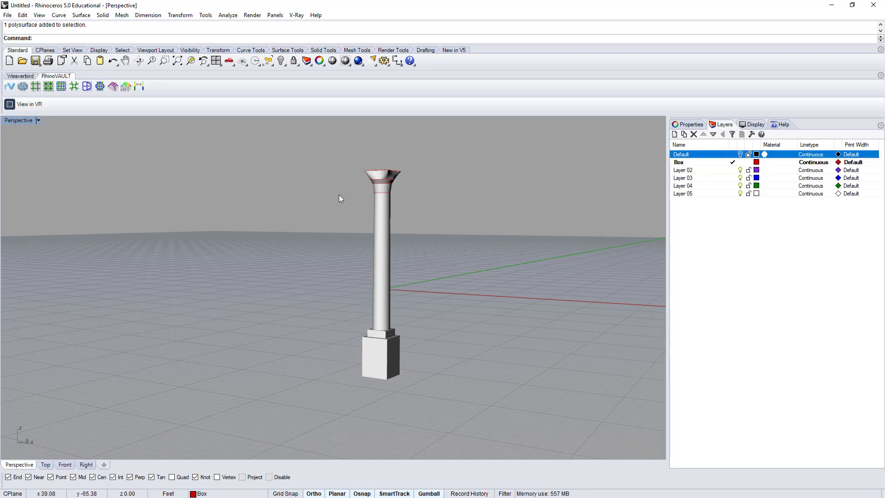
Step: Switch the perspective view to Wireframe display and examine the simplified column from its base to its capital
click(18, 121)
click(18, 133)
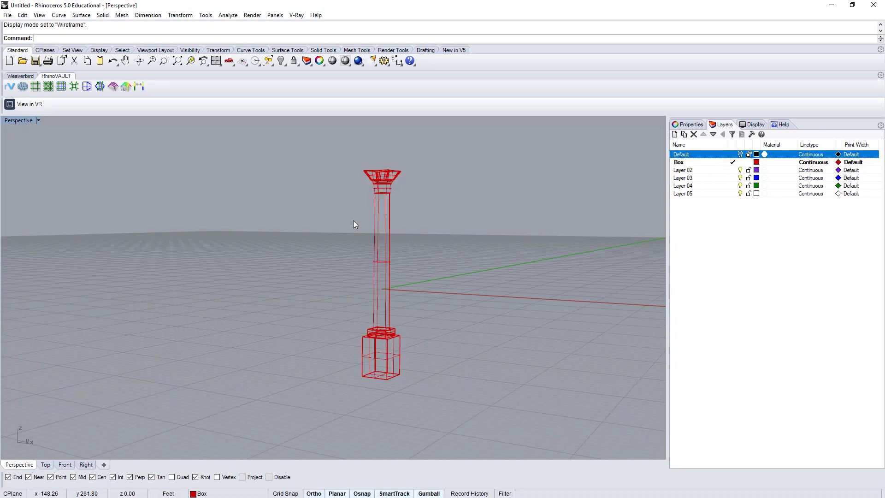
right_drag(353, 220, 293, 306)
scroll(352, 341, up, 7)
right_drag(371, 359, 441, 328)
click(354, 356)
click(441, 327)
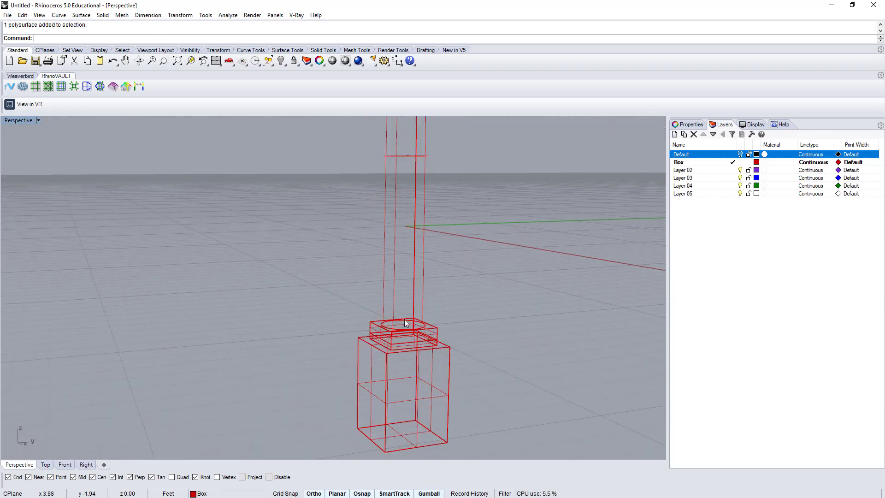
scroll(405, 319, down, 4)
shift+right_drag(414, 231, 389, 220)
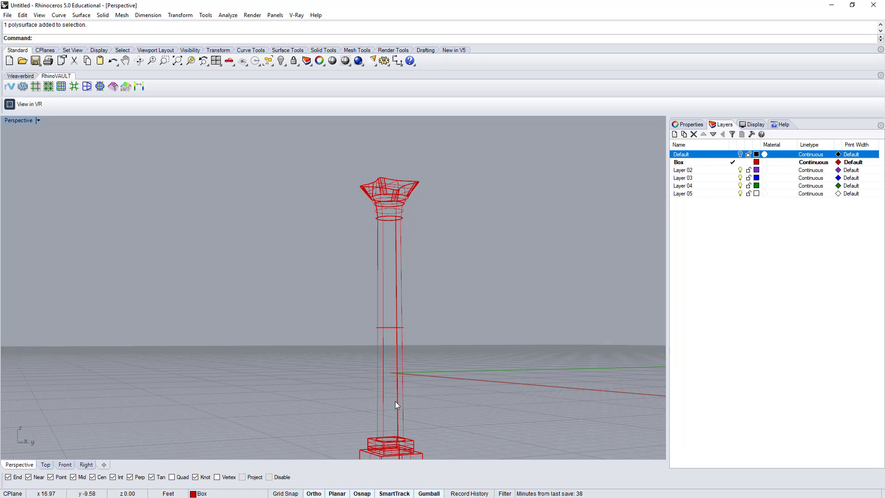
shift+right_drag(380, 439, 392, 421)
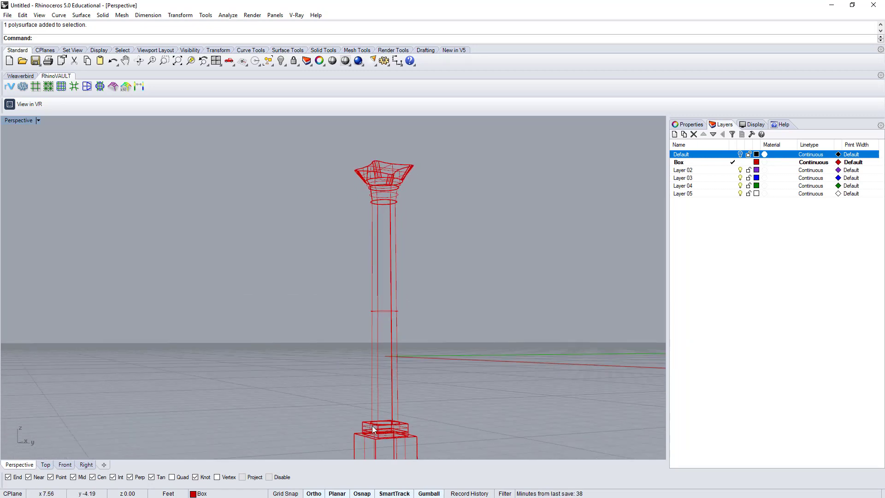
shift+right_drag(387, 179, 382, 204)
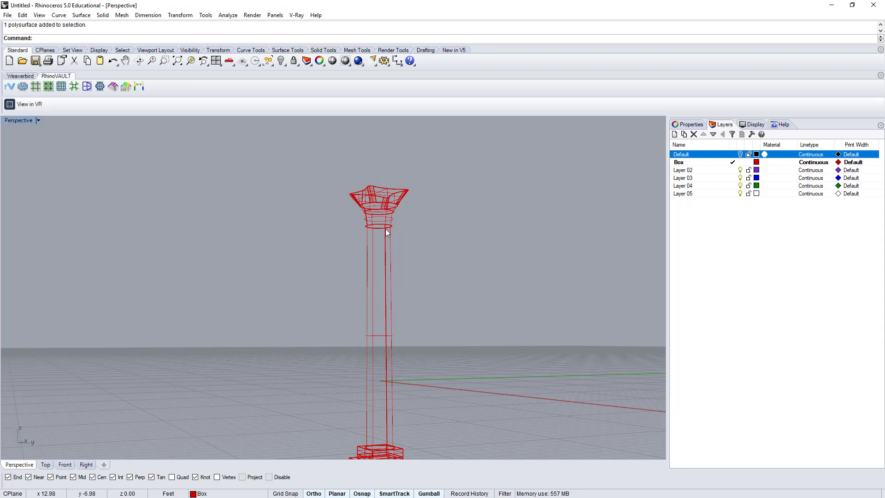
Step: Hide the simplified column's polysurface to isolate the profile curves at its capital
scroll(385, 229, up, 10)
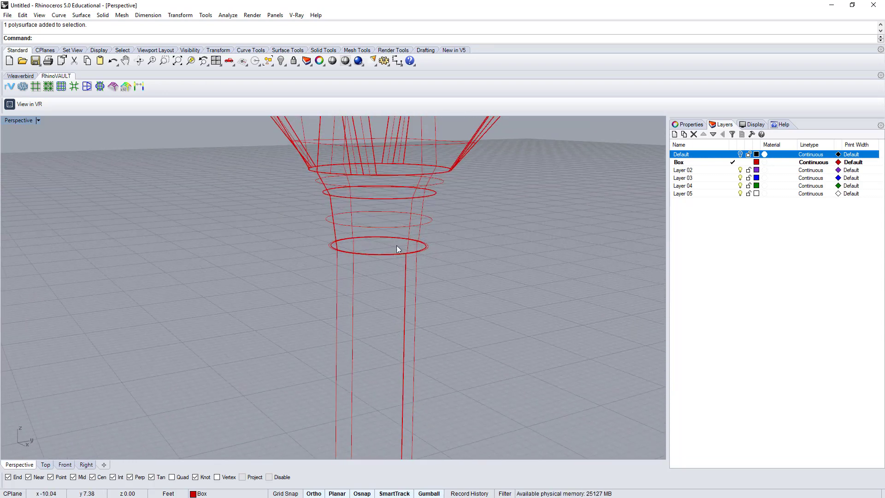
shift+right_drag(396, 245, 388, 275)
click(321, 279)
click(433, 269)
click(424, 251)
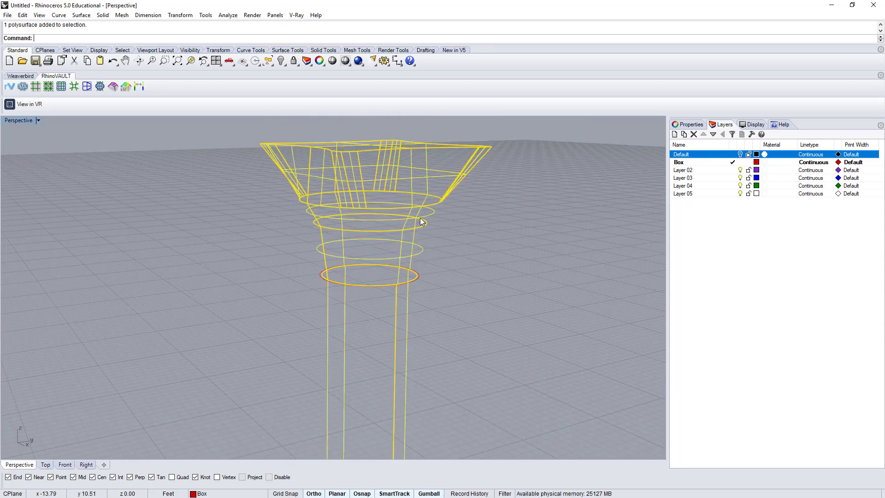
click(410, 235)
click(409, 217)
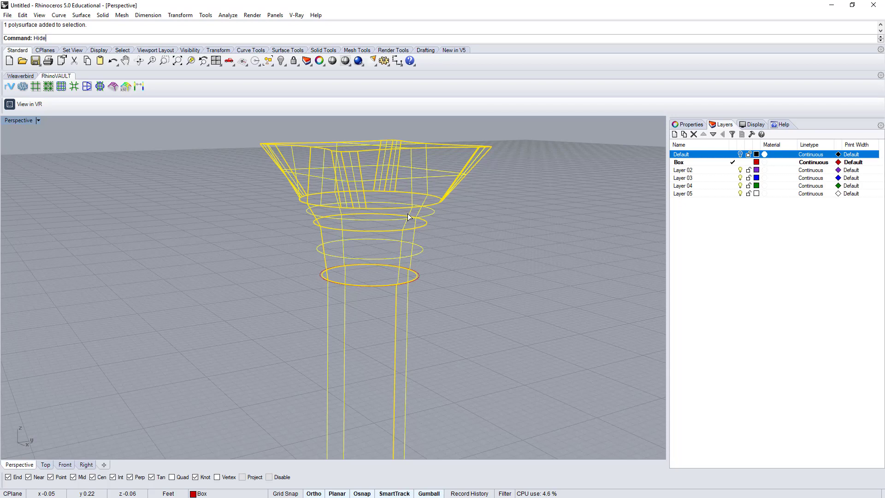
key(Return)
Step: Inspect the three circles and the four-pointed top outline that define the capital's profile
click(395, 286)
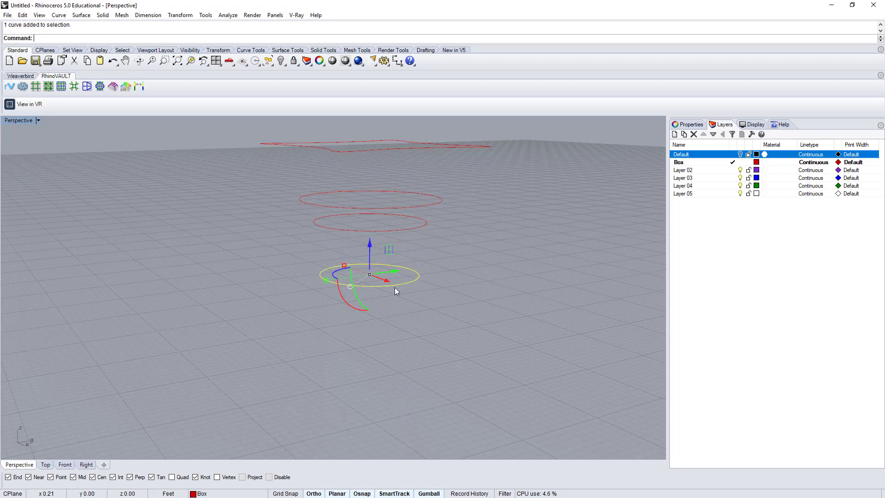
click(388, 230)
click(392, 209)
shift+right_drag(392, 208, 391, 271)
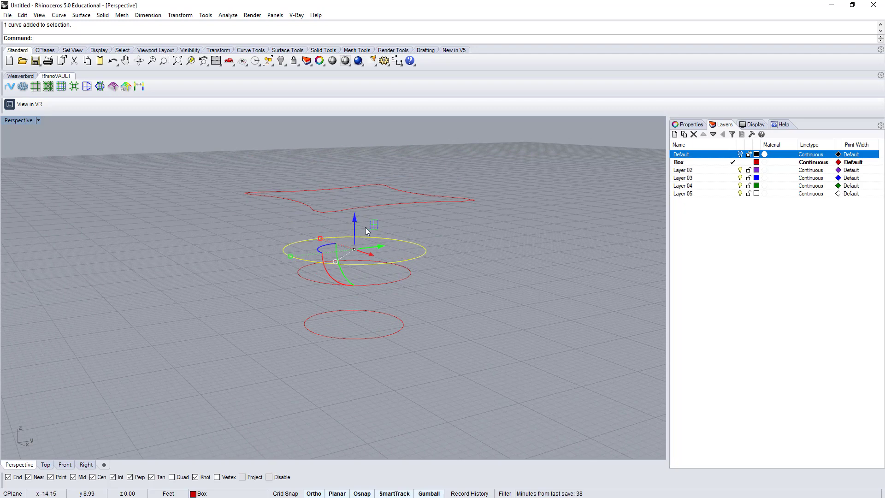
click(399, 203)
right_drag(399, 204, 464, 291)
click(464, 291)
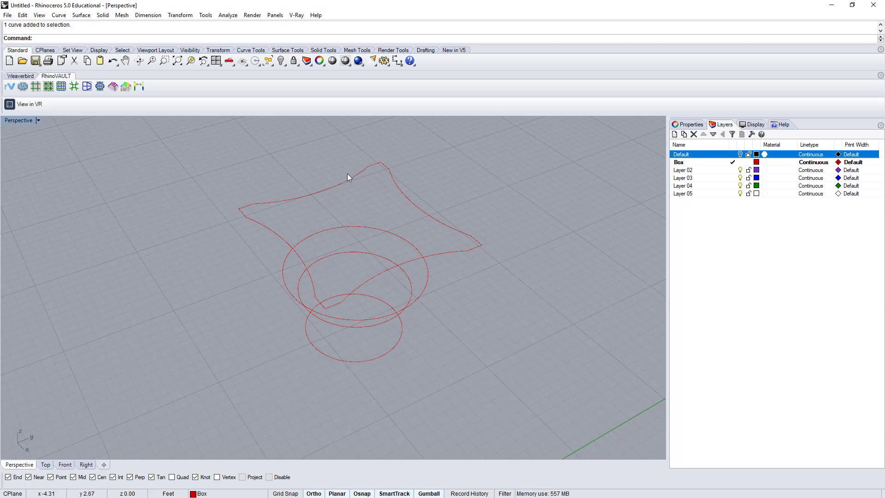
right_drag(375, 306, 426, 246)
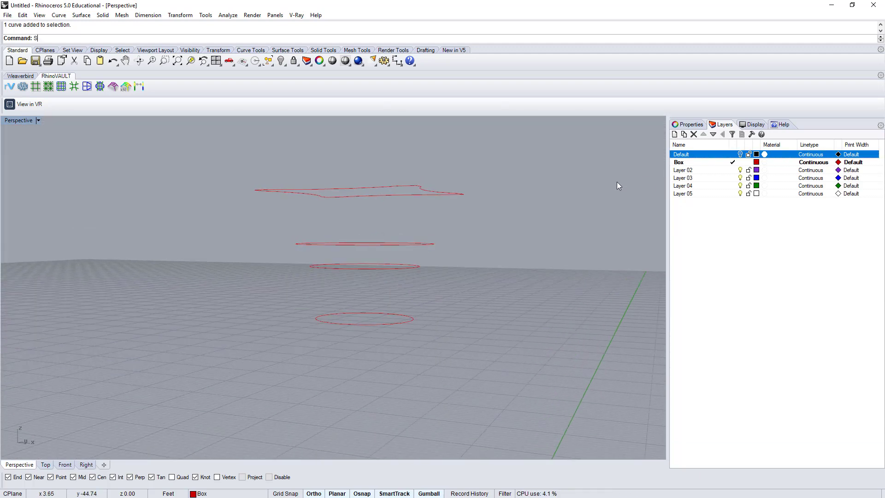
Step: Show the hidden column polysurface again and switch the perspective view to Shaded display
text(show)
key(Return)
middle_click(514, 278)
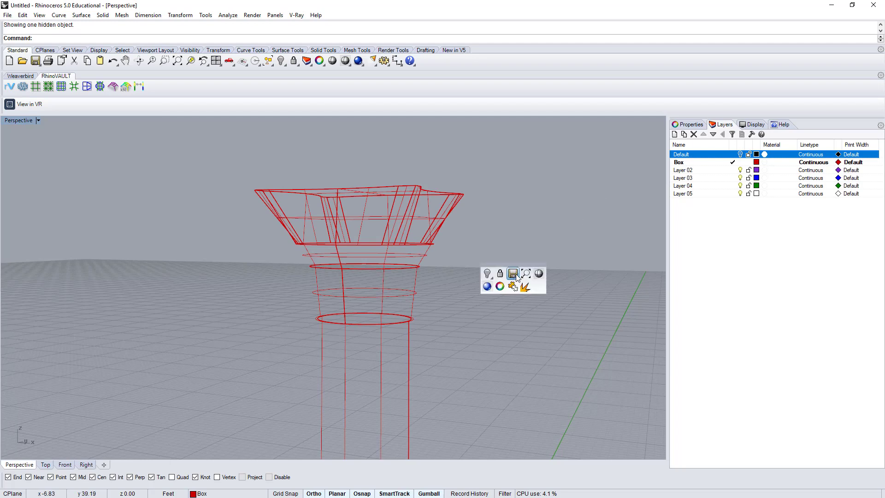
click(539, 274)
right_drag(501, 260, 477, 260)
click(368, 361)
right_drag(368, 361, 309, 369)
click(194, 321)
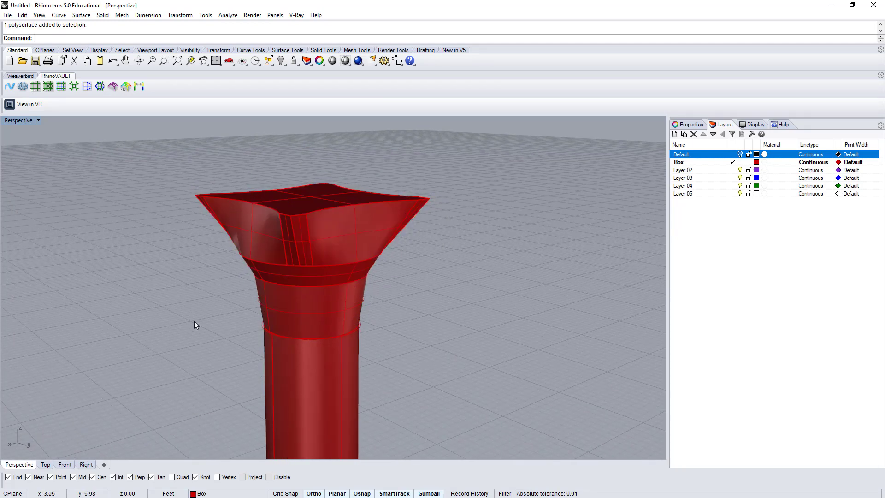
Step: Make Default the current layer and compare the detailed column with the simplified Box column enclosing it
click(733, 155)
click(739, 164)
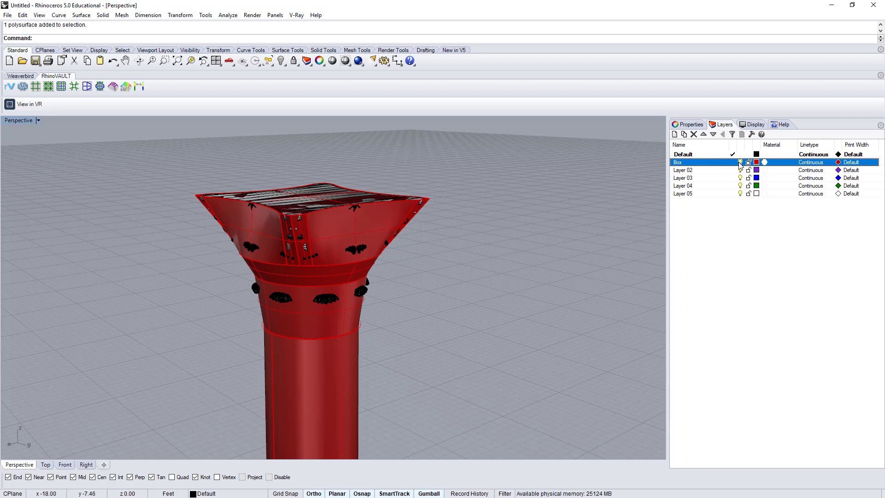
right_drag(323, 336, 325, 304)
scroll(330, 355, down, 5)
shift+right_drag(330, 357, 299, 267)
scroll(333, 248, down, 6)
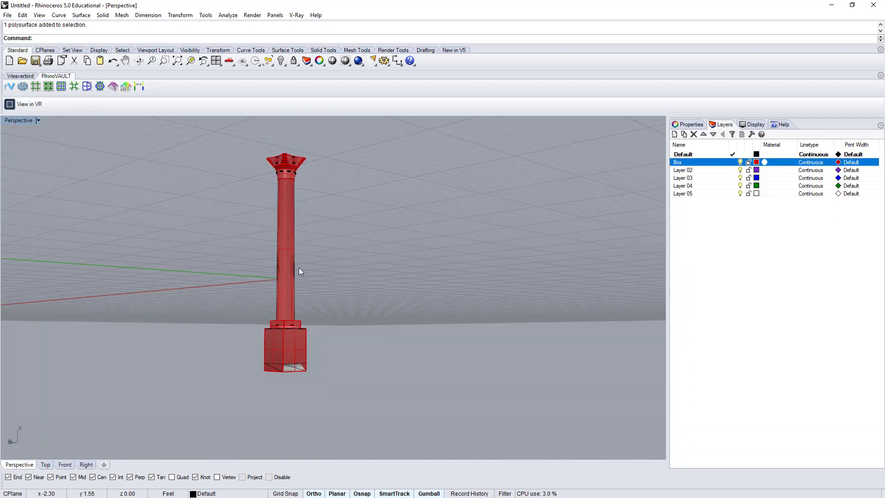
right_drag(389, 201, 282, 201)
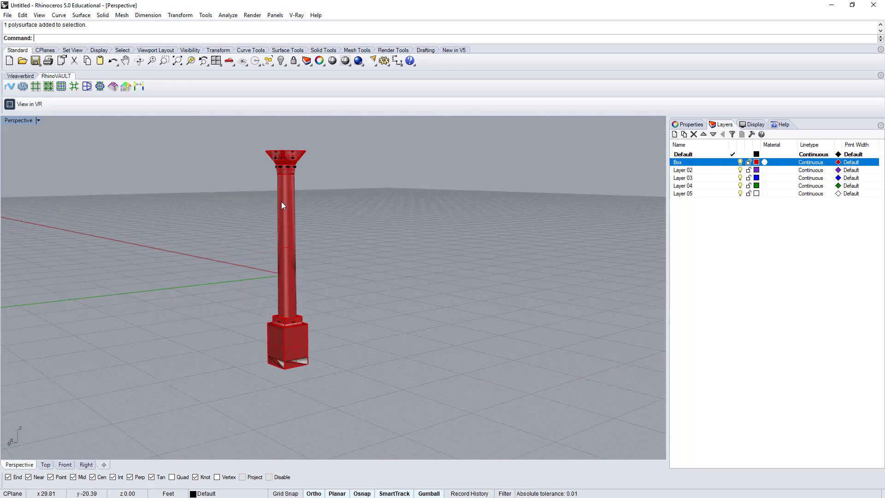
click(282, 201)
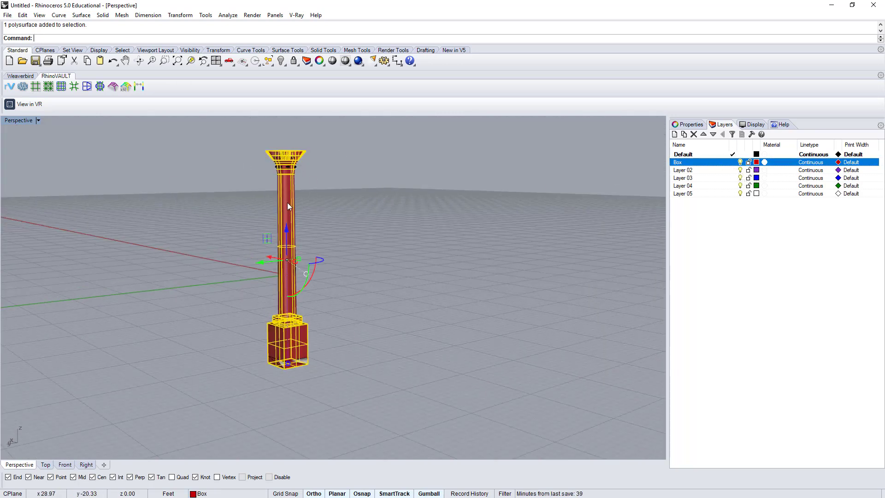
right_drag(287, 203, 449, 222)
click(450, 222)
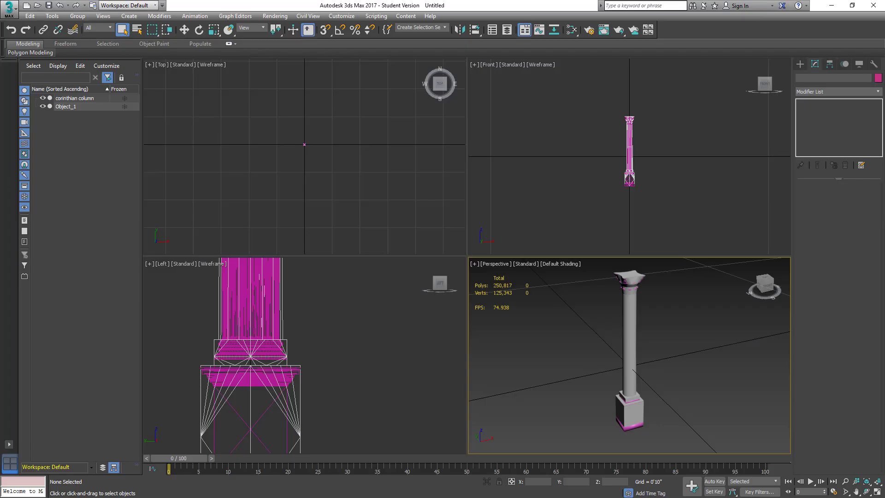
Step: In 3ds Max, delete the simplified column Object_1 and undo the deletion
click(624, 324)
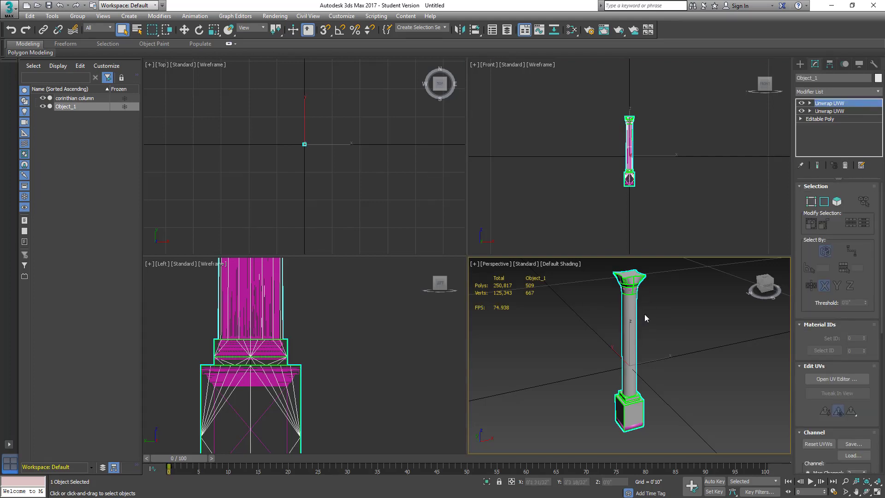
key(Delete)
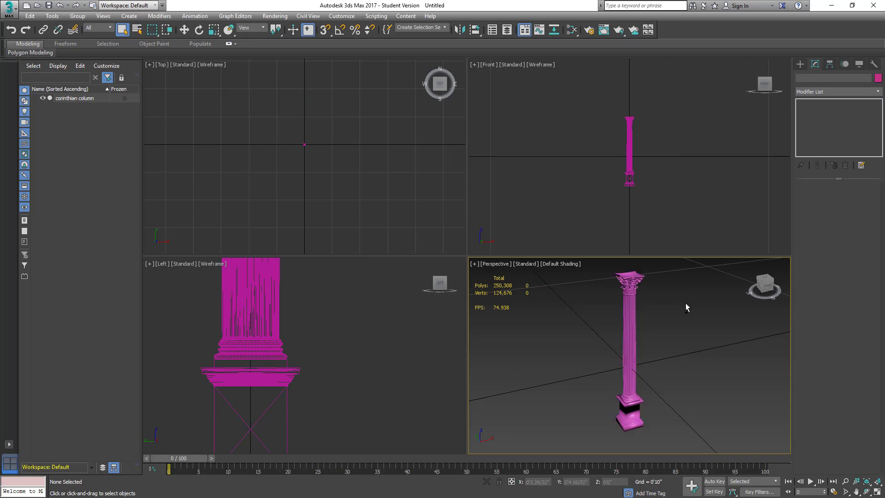
key(ctrl+z)
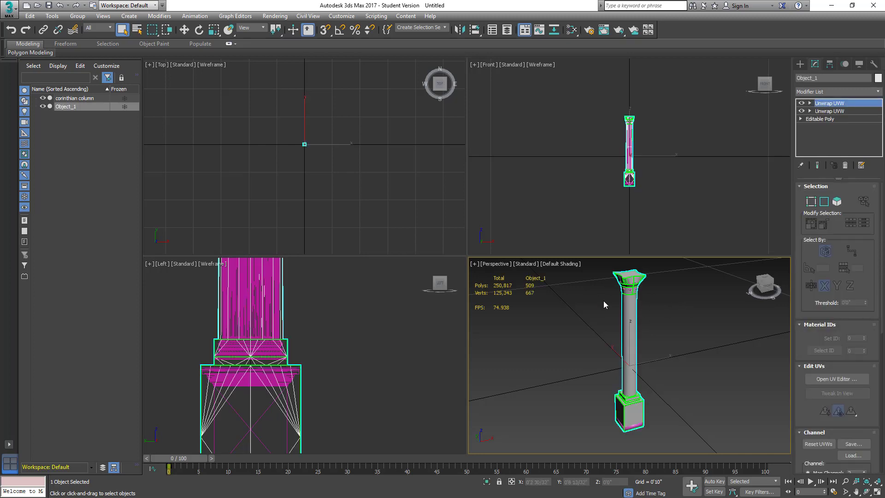
Step: Move the simplified column Object_1 along the X axis so it stands beside the detailed Corinthian column
click(682, 316)
click(630, 377)
key(w)
drag(655, 358, 738, 342)
click(643, 290)
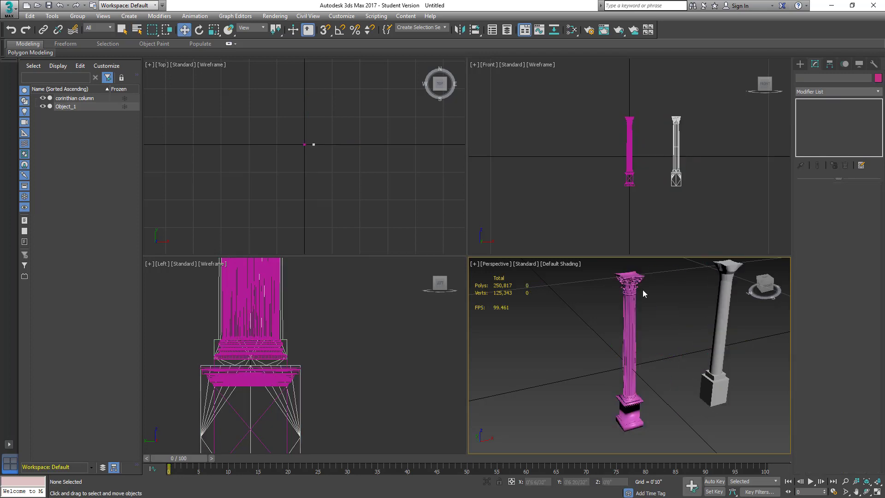
Step: Align the simplified column Object_1 to the detailed Corinthian column and lower it along Z until it encloses the detailed mesh
click(714, 350)
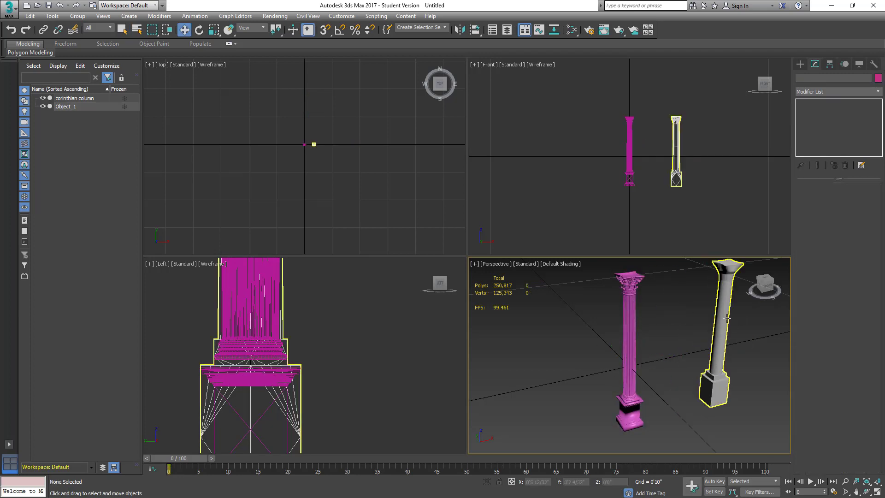
click(478, 31)
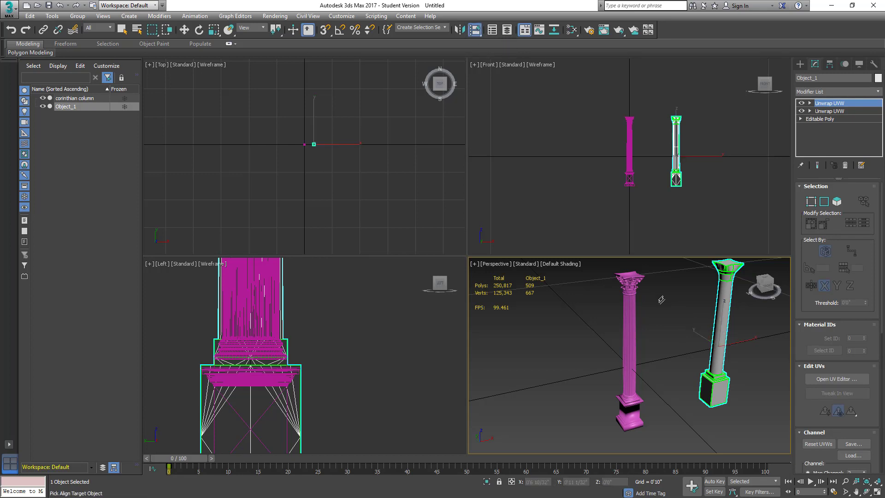
click(633, 325)
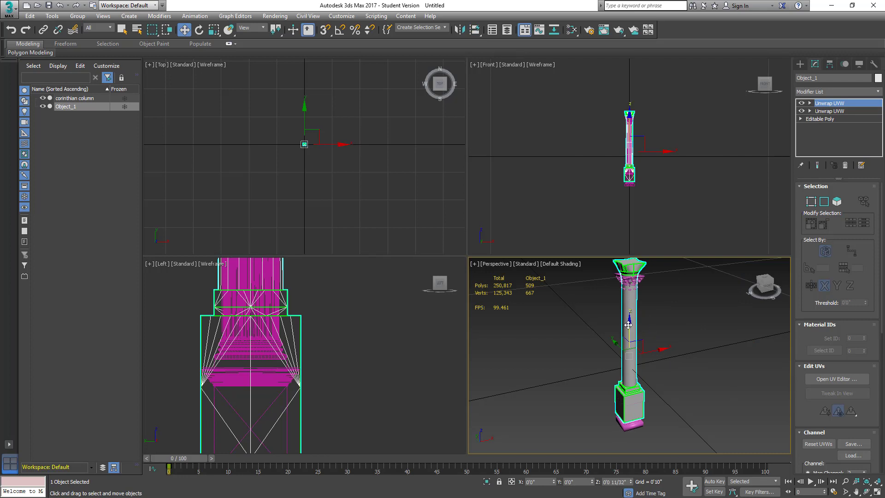
drag(629, 327, 629, 336)
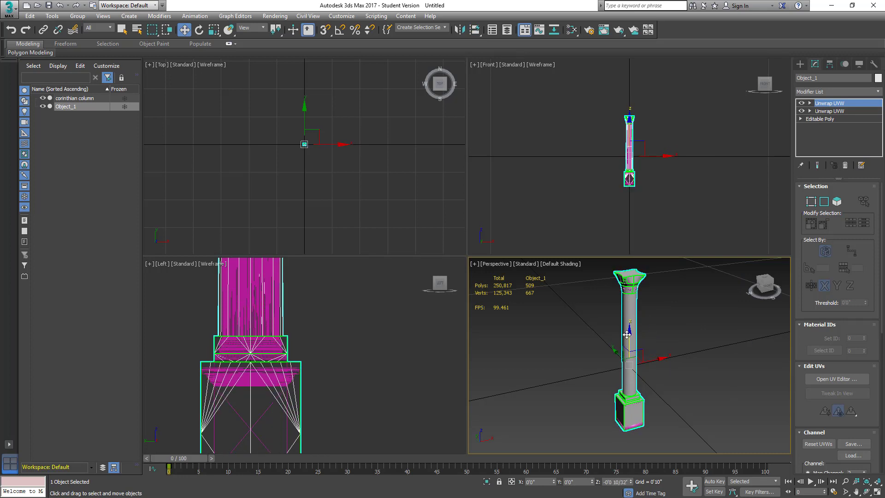
scroll(626, 207, up, 6)
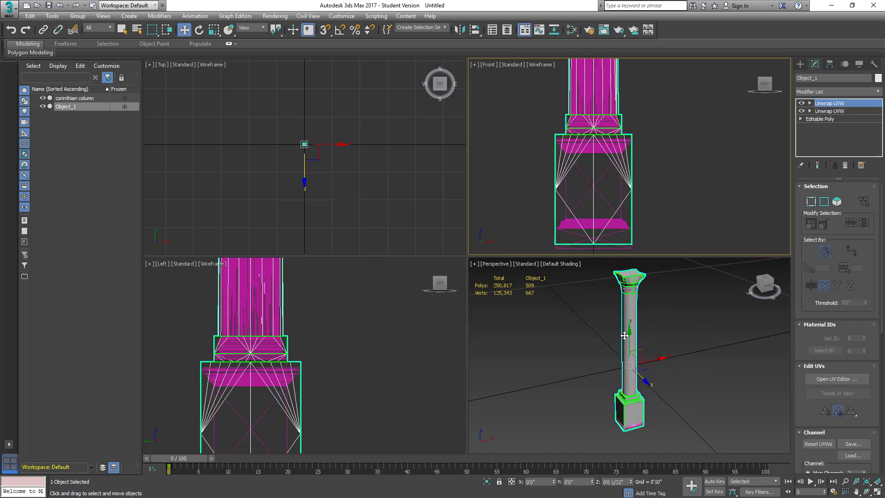
drag(630, 331, 630, 332)
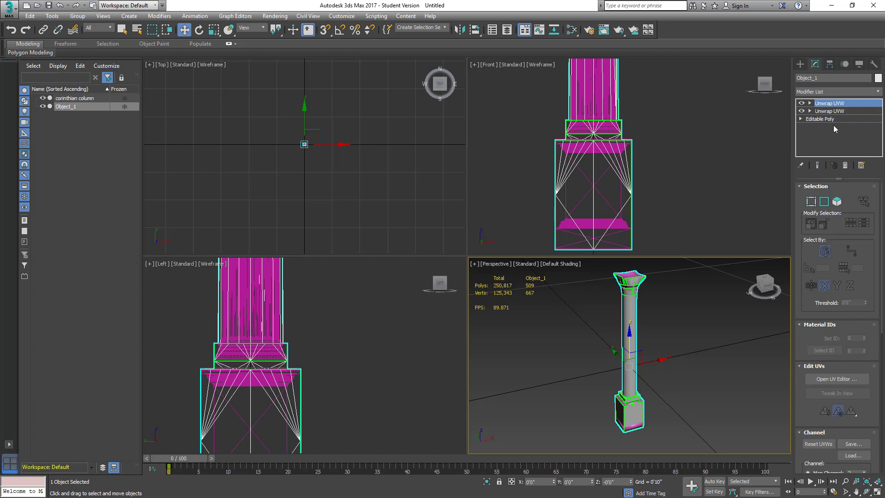
Step: Examine the simplified column's UV layout in the UV Editor, switching to polygon selection, and close the editor
drag(803, 341, 802, 301)
click(836, 338)
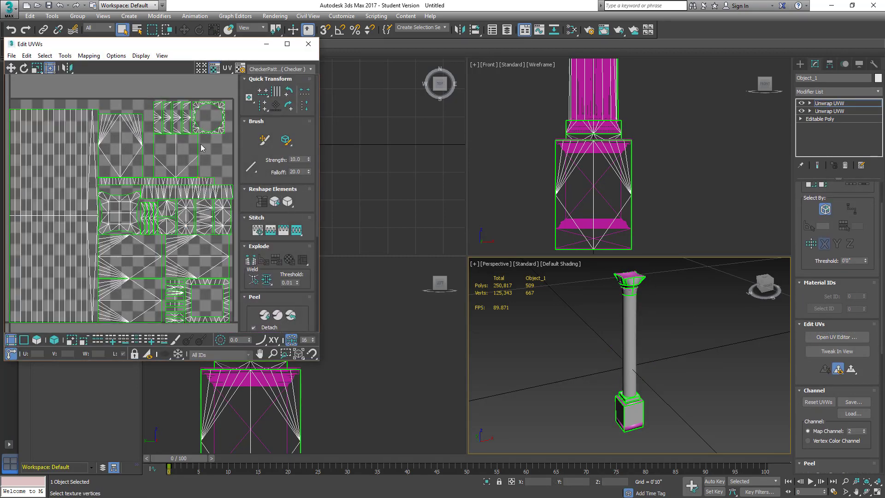
click(45, 55)
click(72, 134)
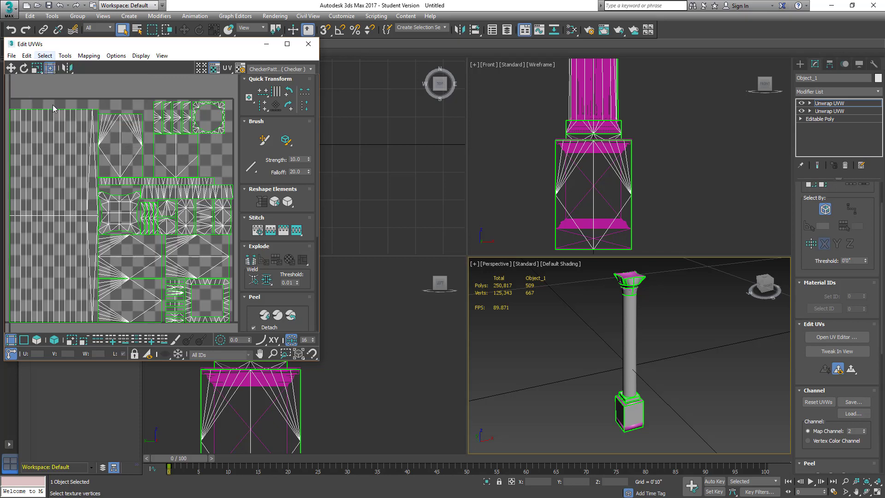
click(37, 340)
click(44, 56)
click(84, 139)
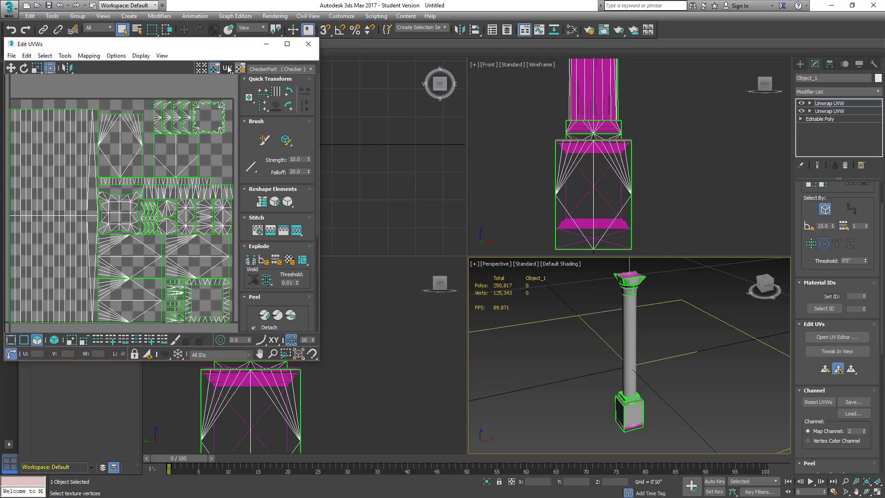
click(308, 44)
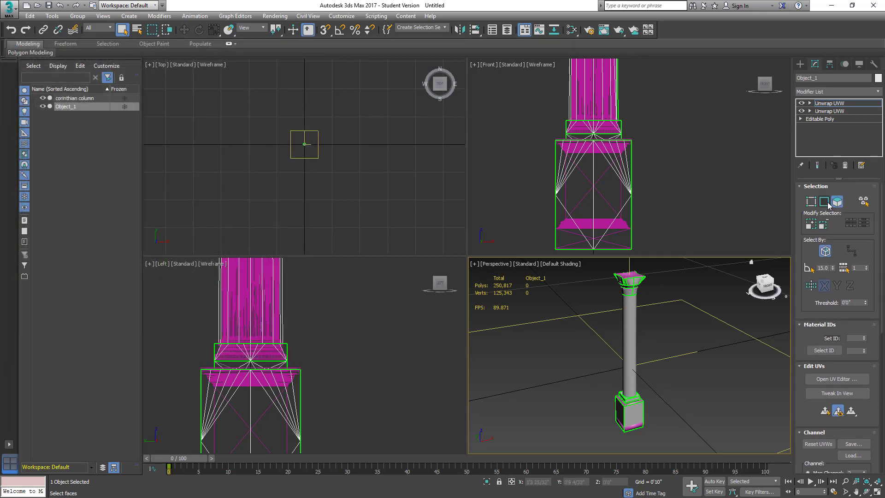
Step: Check the polygon and vertex counts of the simplified column Object_1 against the scene totals
click(641, 318)
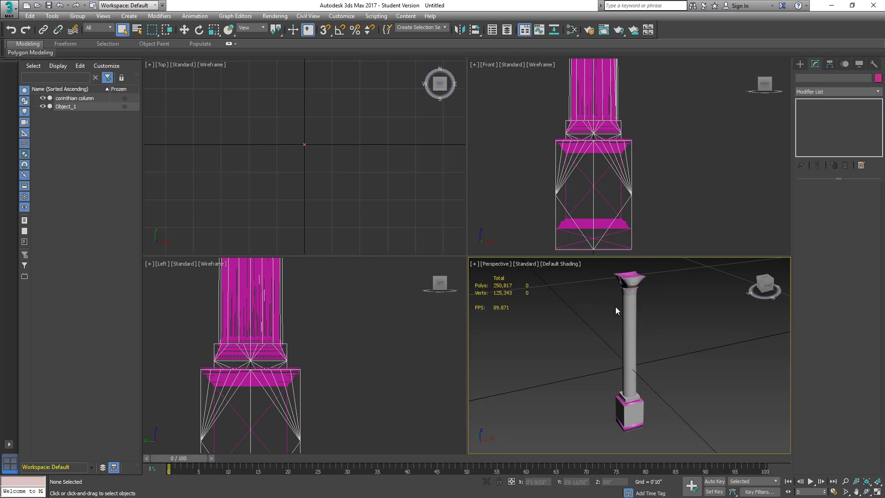
click(628, 308)
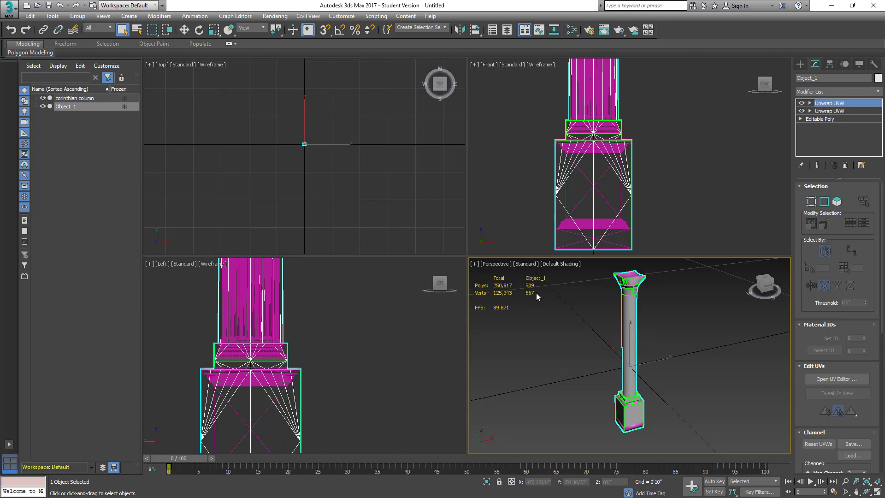
click(616, 314)
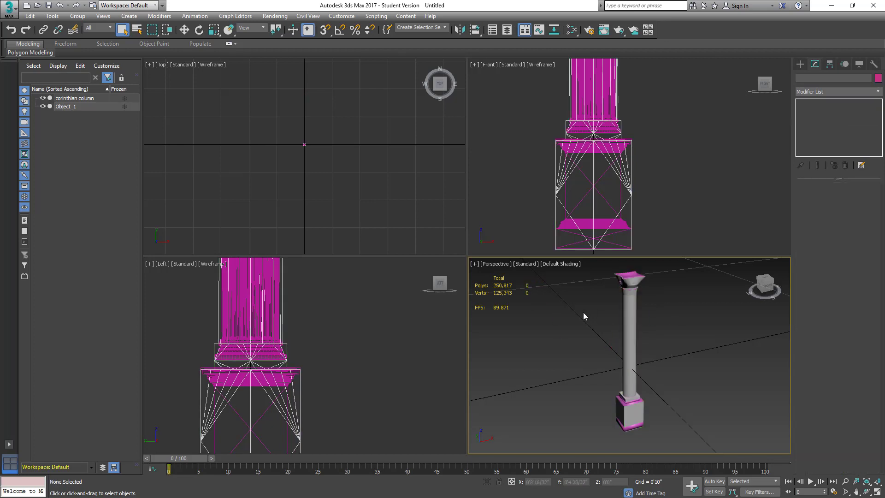
Step: Export only the simplified column Object_1 as LowPoly.FBX in the column folder, replacing the existing file
click(629, 304)
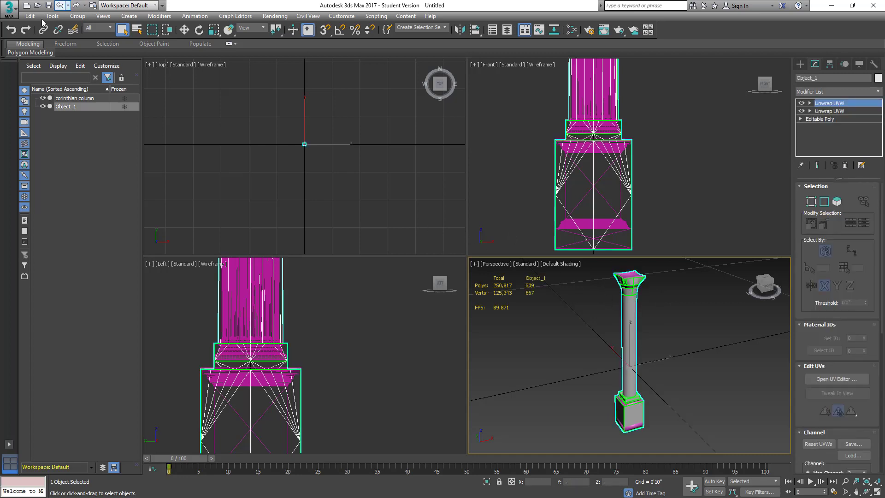
click(10, 9)
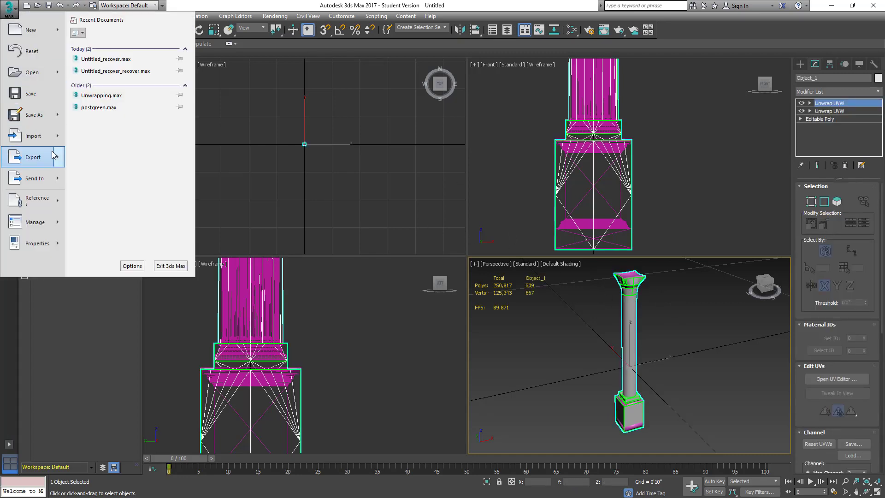
mouse_move(53, 156)
click(112, 75)
click(364, 132)
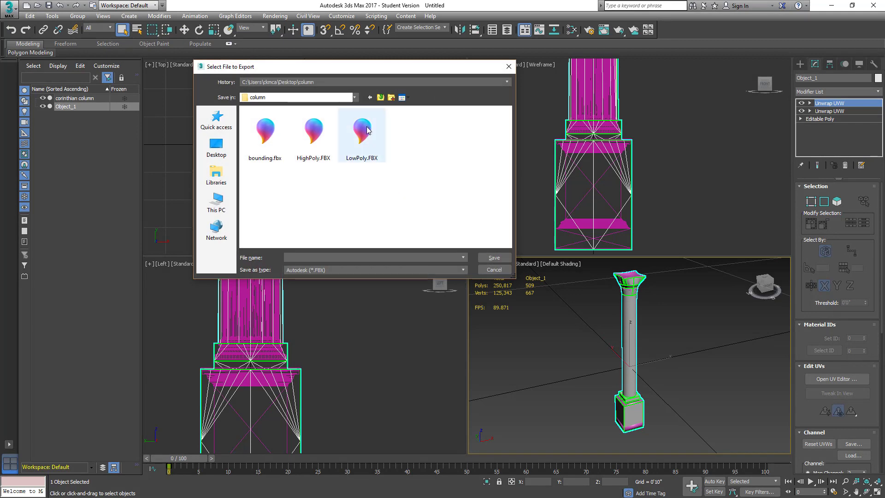
click(494, 258)
click(475, 291)
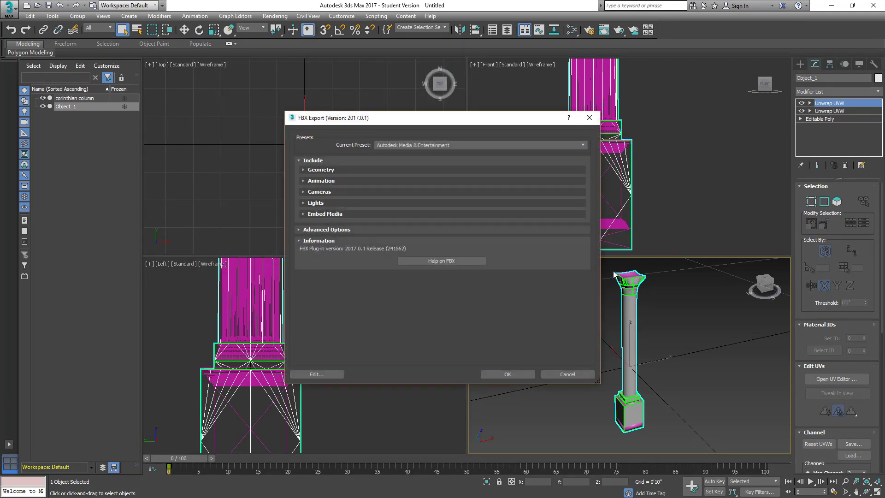
click(508, 374)
click(588, 394)
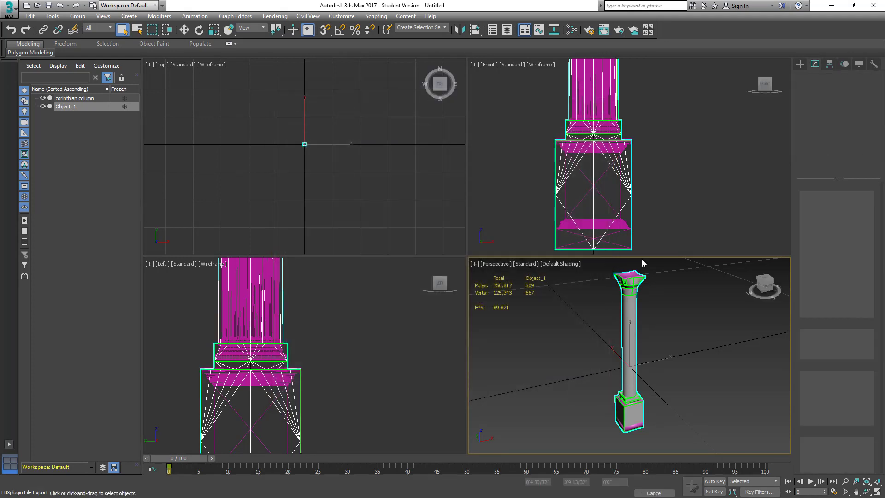
Step: Export only the detailed Corinthian column as HighPoly.FBX in the column folder, replacing the existing file
click(628, 274)
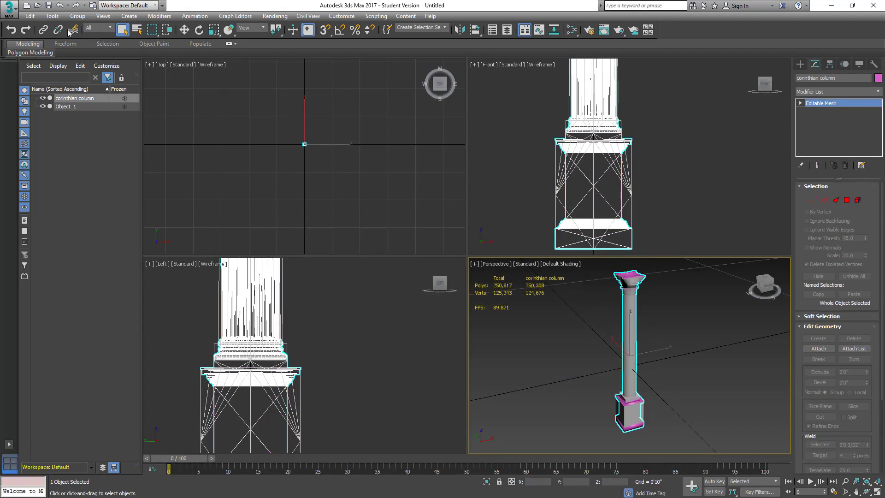
click(10, 10)
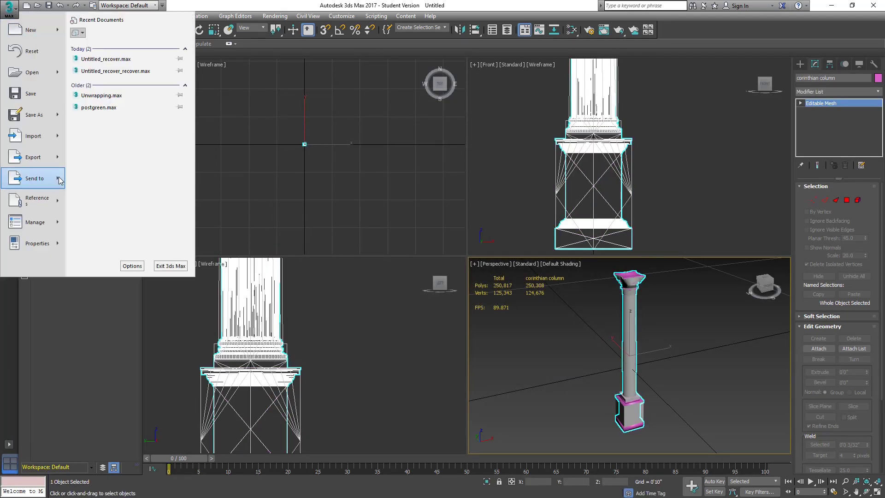
mouse_move(63, 160)
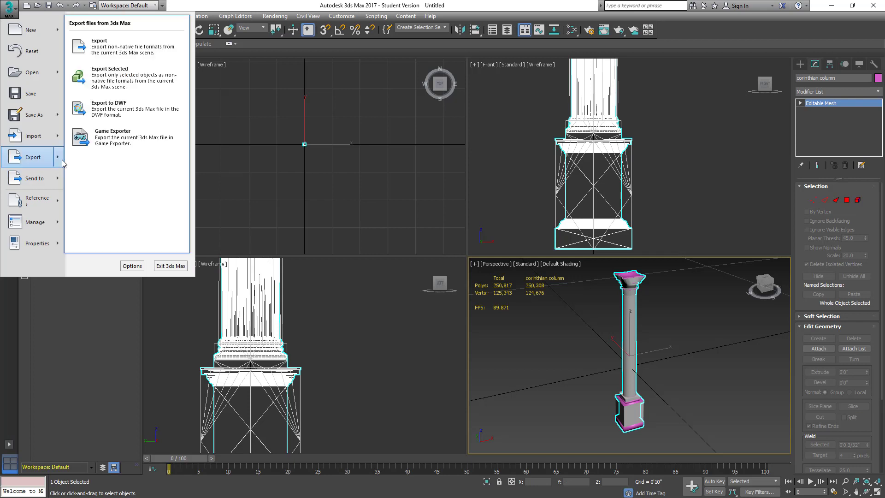
click(121, 83)
click(329, 140)
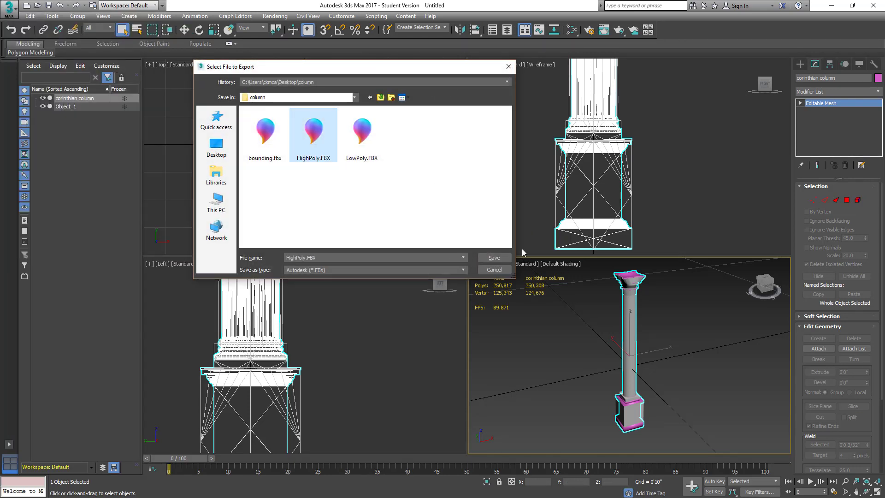
click(502, 259)
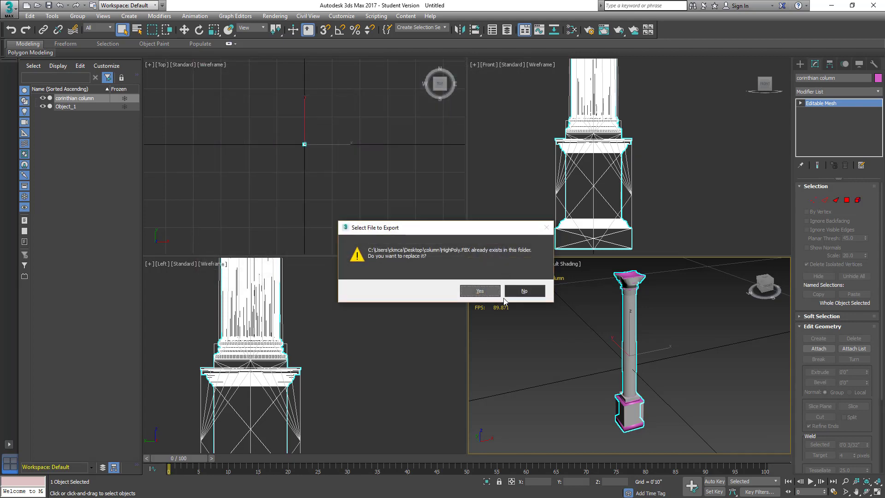
click(478, 291)
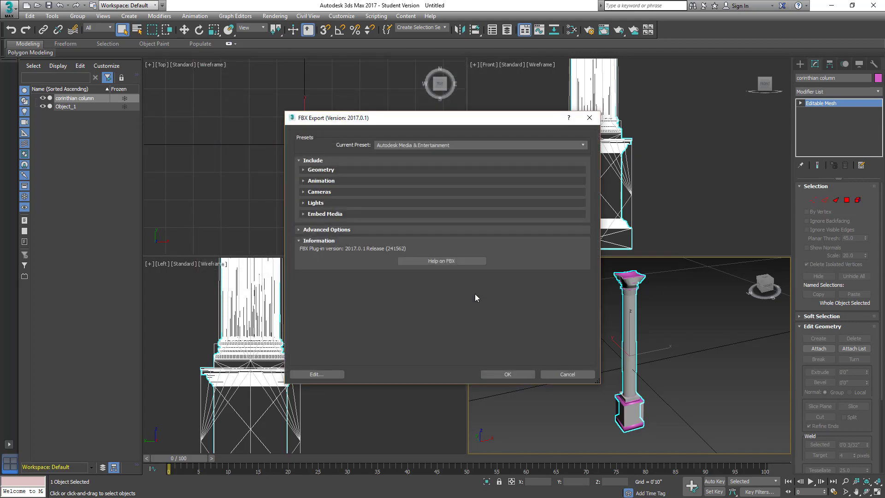
click(500, 371)
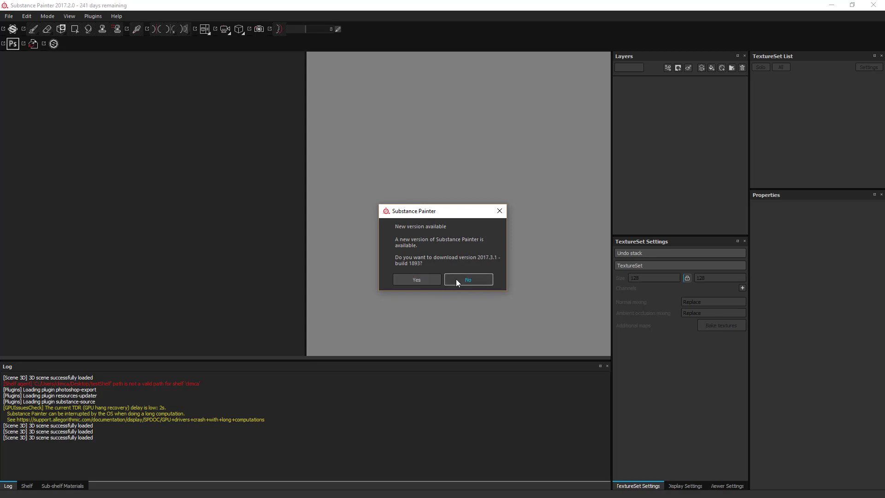
Step: In Substance Painter, decline the version update and create a project from LowPoly.FBX with the Unreal Engine 4 template at 2048 resolution
click(457, 279)
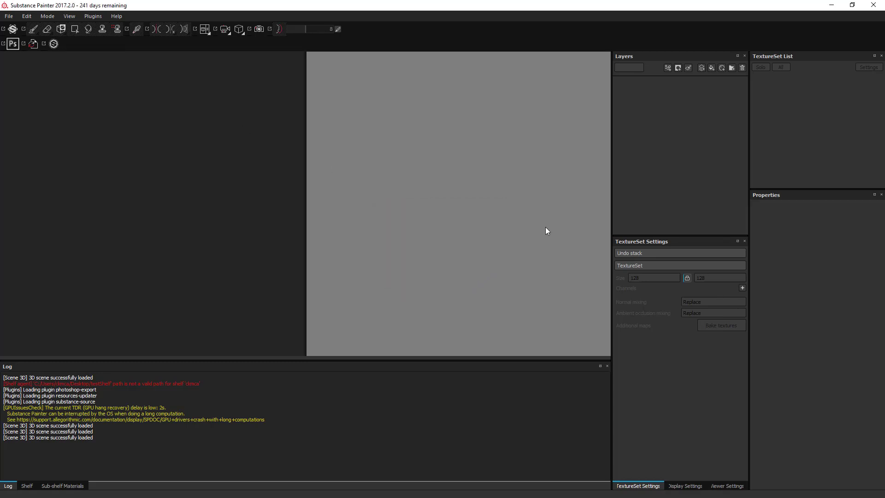
click(9, 16)
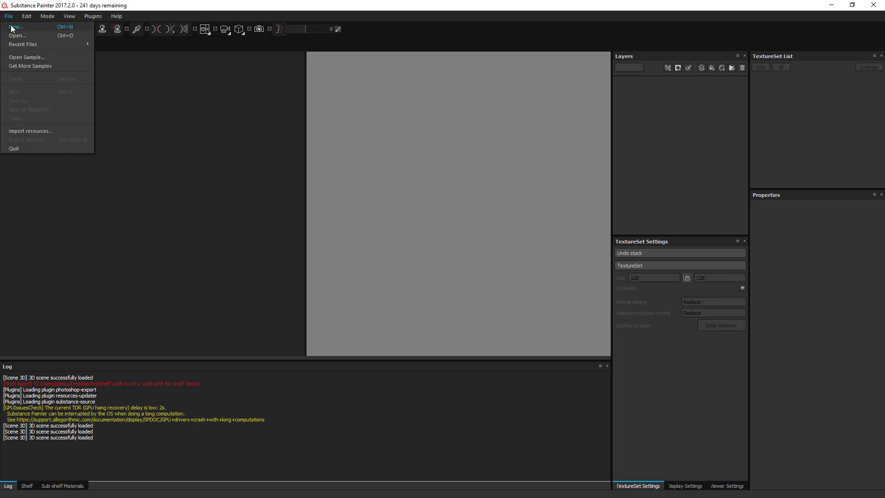
click(14, 27)
click(527, 167)
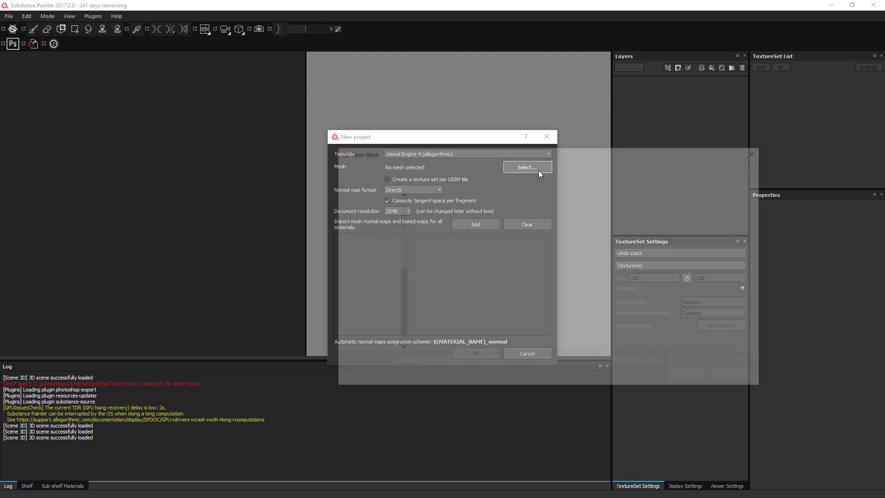
click(643, 215)
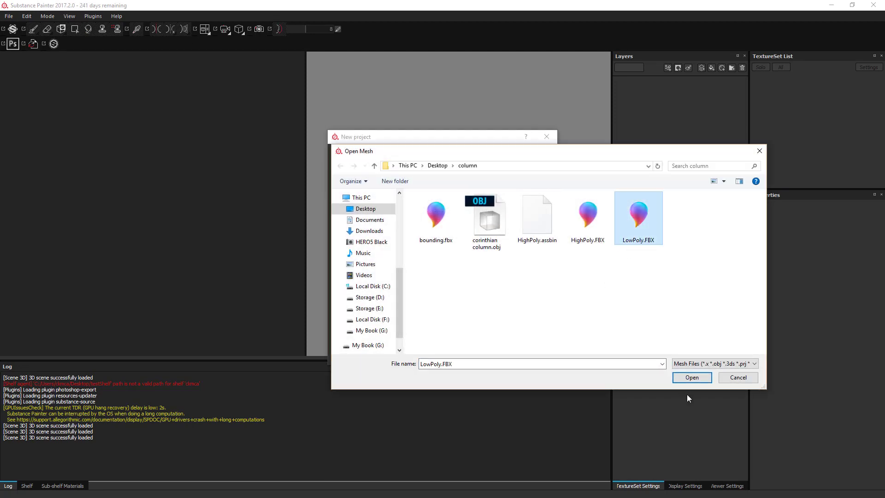
click(690, 377)
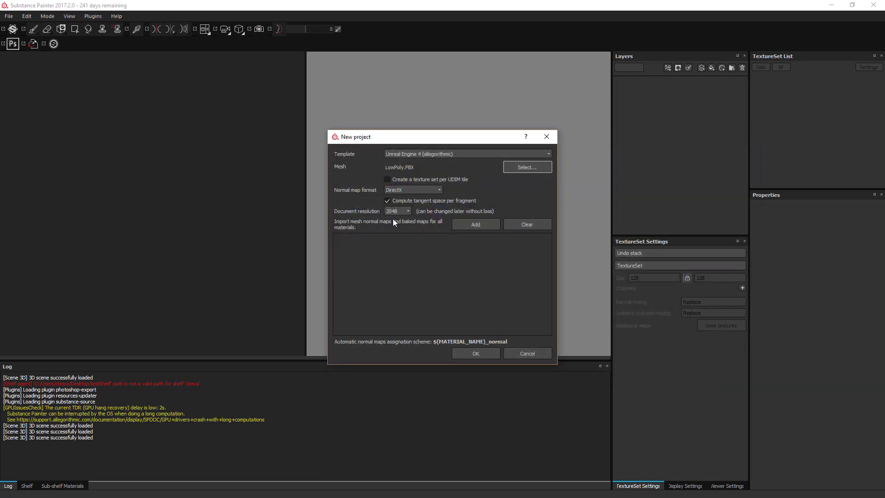
click(475, 353)
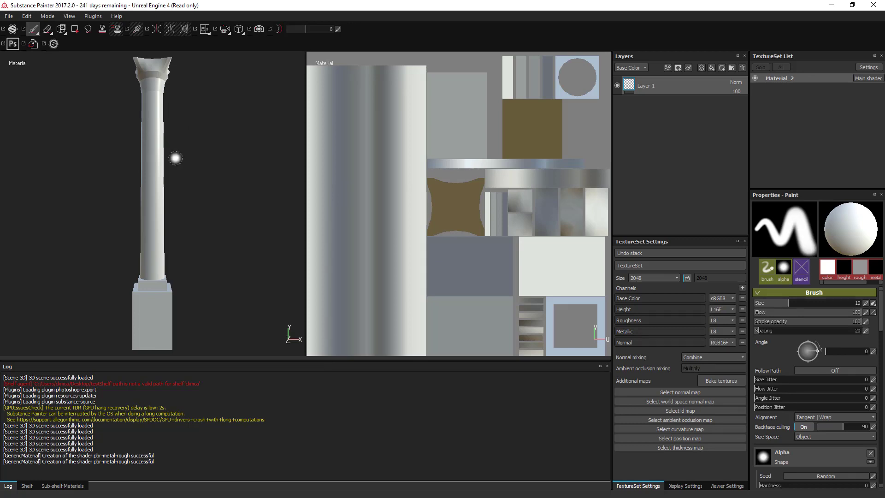
Step: Open the texture baking settings and add HighPoly.FBX as the high definition mesh
alt+drag(173, 147, 233, 140)
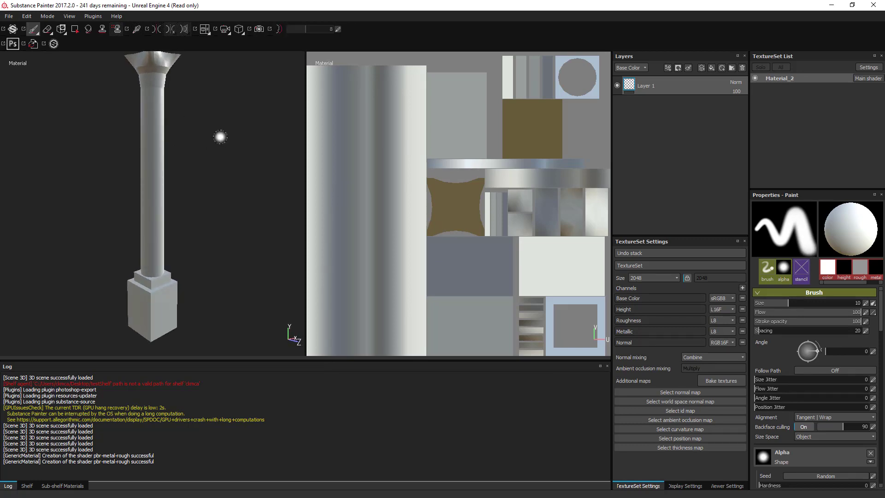
click(734, 381)
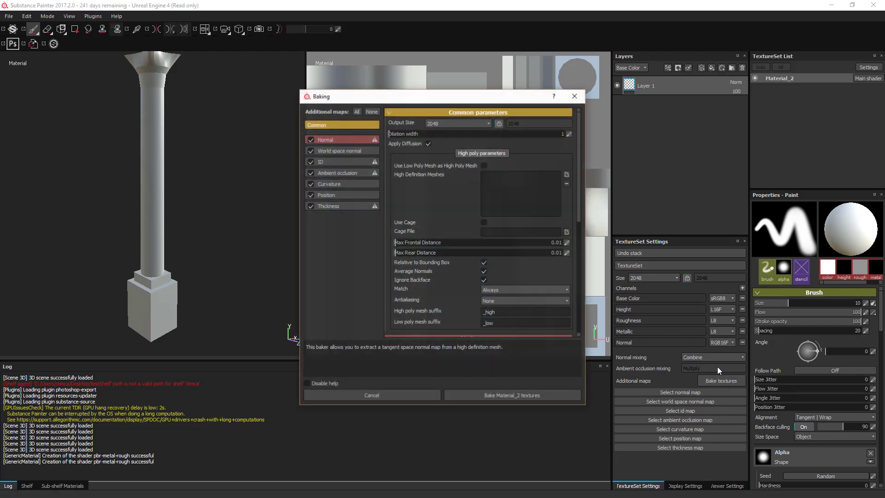
click(567, 174)
click(571, 175)
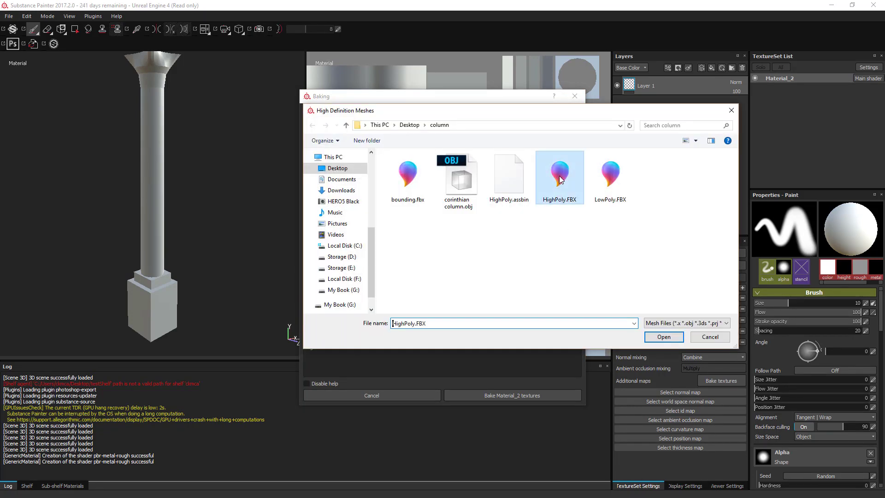
click(669, 339)
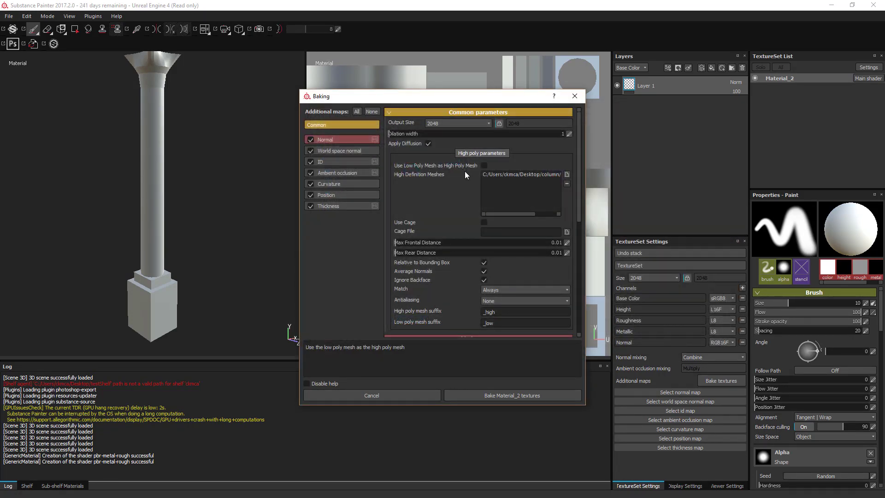
Step: Set the max rear distance to 0.85 and bake the Material_2 textures
double_click(458, 254)
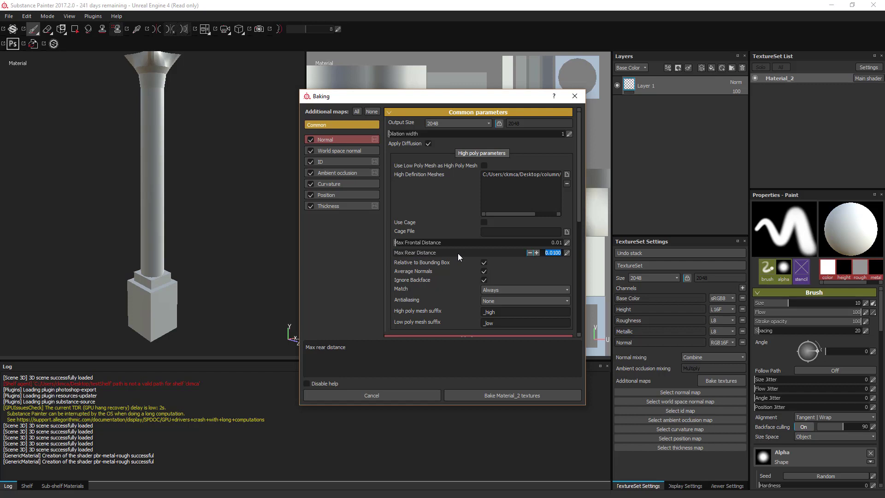
text(0.85)
key(Return)
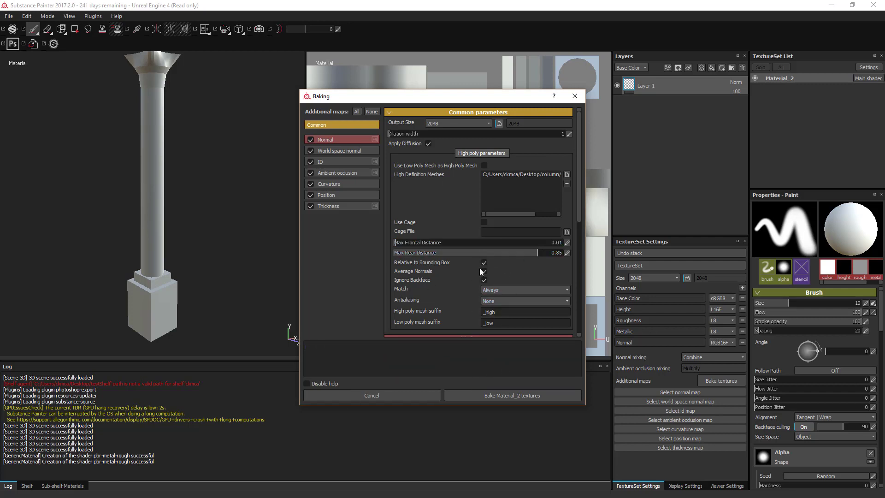
click(502, 395)
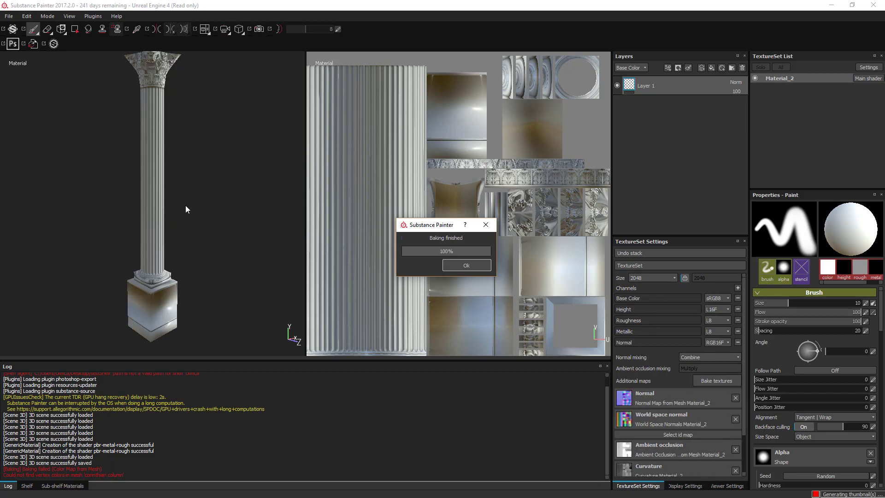
key(Return)
Step: Inspect the baked detail on the column's capital, fluted shaft and base from several sides
alt+middle_drag(177, 169, 204, 221)
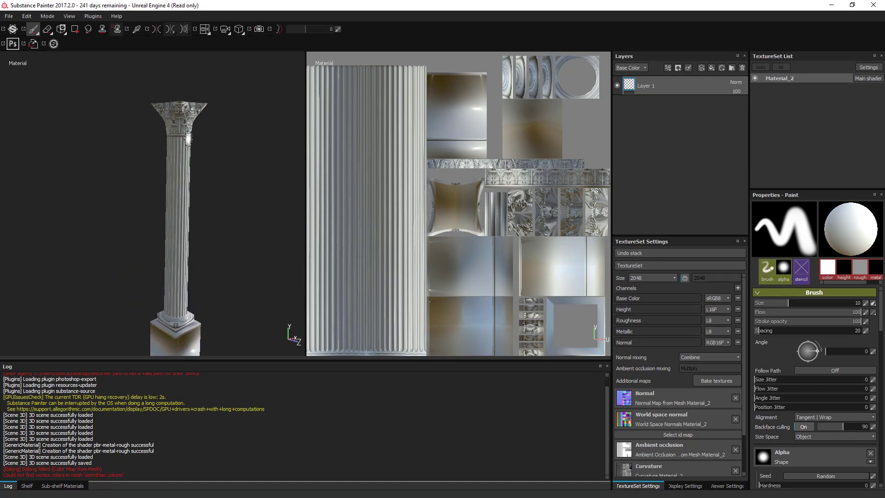
scroll(188, 139, up, 5)
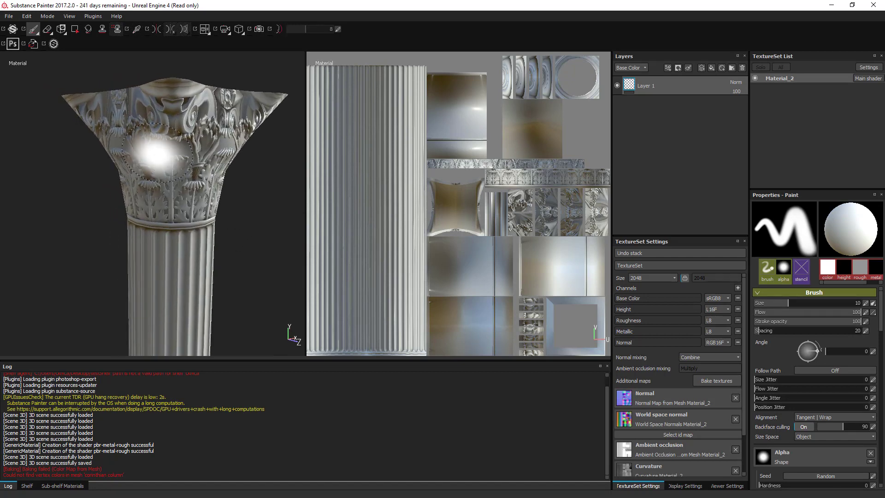
mouse_move(157, 152)
alt+mouse_down()
mouse_move(219, 144)
mouse_move(223, 109)
mouse_move(235, 277)
mouse_move(118, 137)
mouse_move(115, 195)
mouse_move(122, 159)
alt+mouse_up()
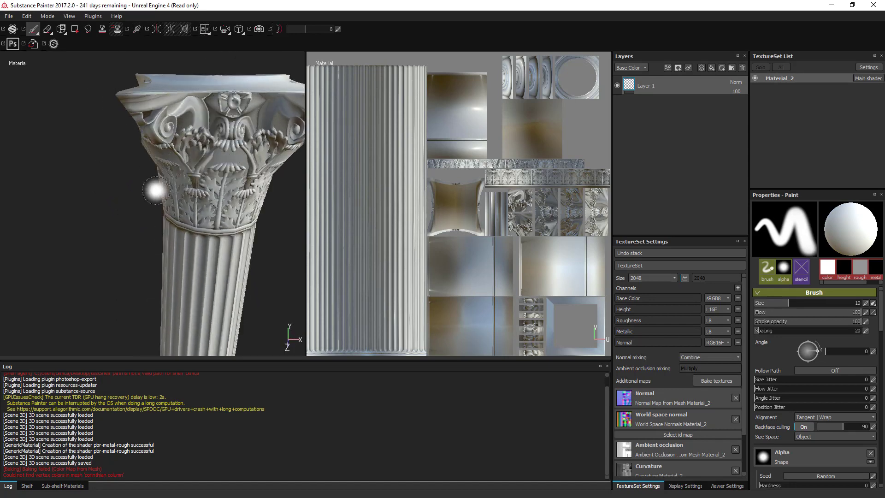
alt+drag(156, 190, 134, 249)
scroll(193, 201, up, 5)
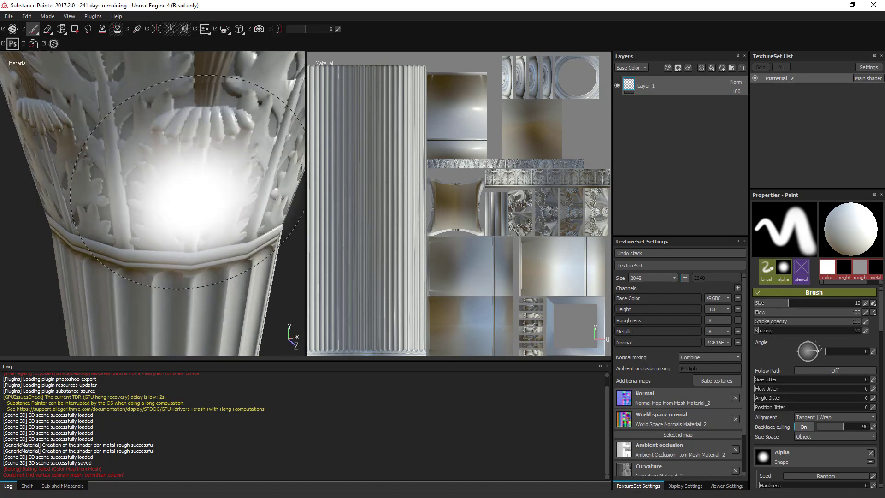
scroll(187, 182, down, 8)
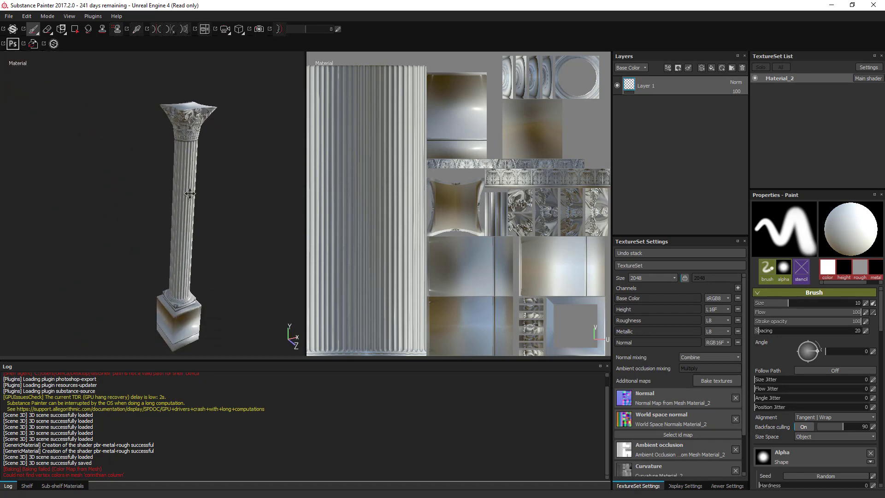
alt+drag(190, 194, 77, 201)
scroll(194, 241, down, 5)
scroll(213, 236, up, 5)
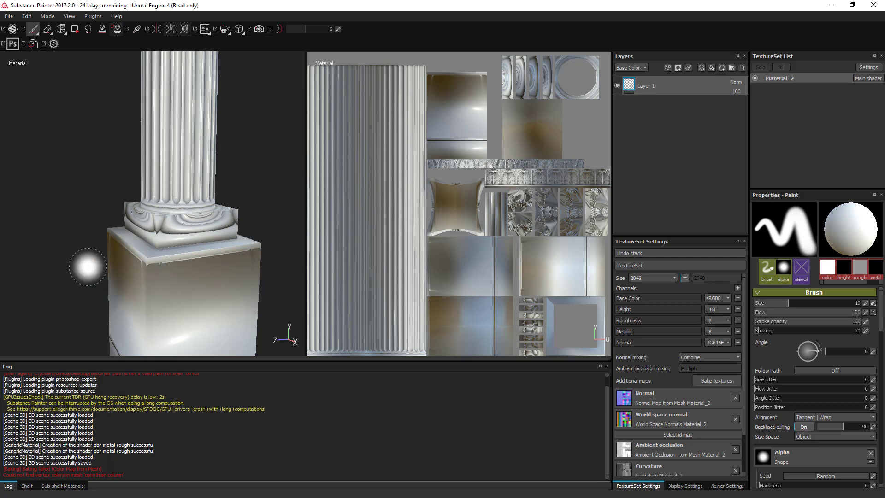
mouse_move(126, 296)
alt+mouse_down()
mouse_move(219, 281)
mouse_move(168, 300)
mouse_move(34, 259)
mouse_move(18, 267)
alt+mouse_up()
scroll(90, 268, up, 1)
scroll(90, 269, down, 6)
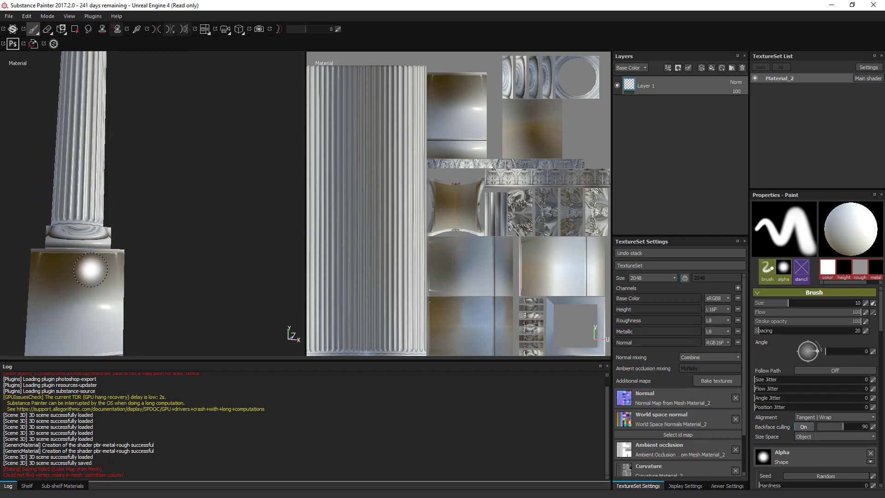
alt+middle_drag(149, 252, 250, 262)
alt+drag(249, 255, 173, 251)
alt+middle_drag(224, 247, 174, 243)
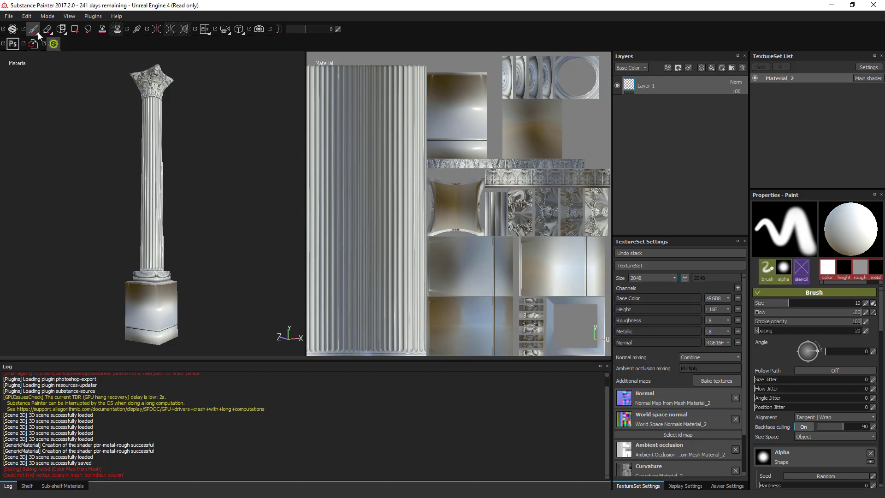
Step: Export the Material_2 textures as 8-bit PNG with the Unreal Engine 4 (Packed) configuration to the column folder on the Desktop
click(8, 17)
click(39, 140)
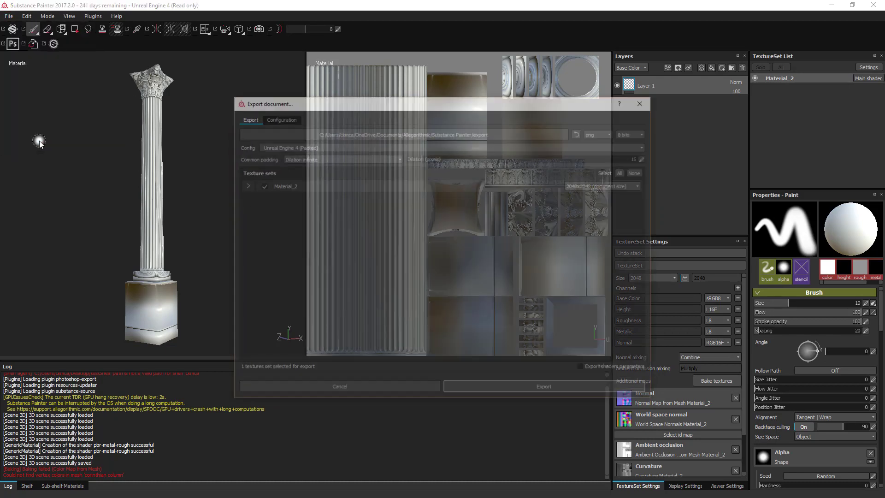
click(520, 134)
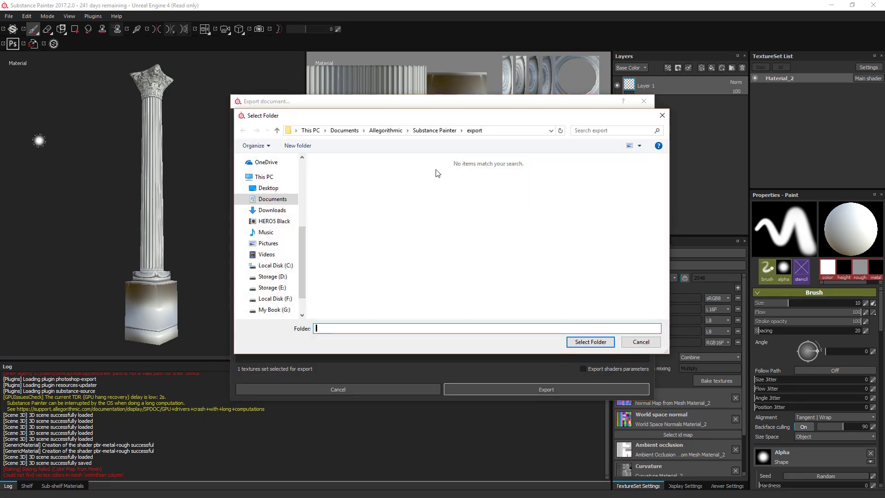
click(268, 187)
click(488, 182)
double_click(487, 182)
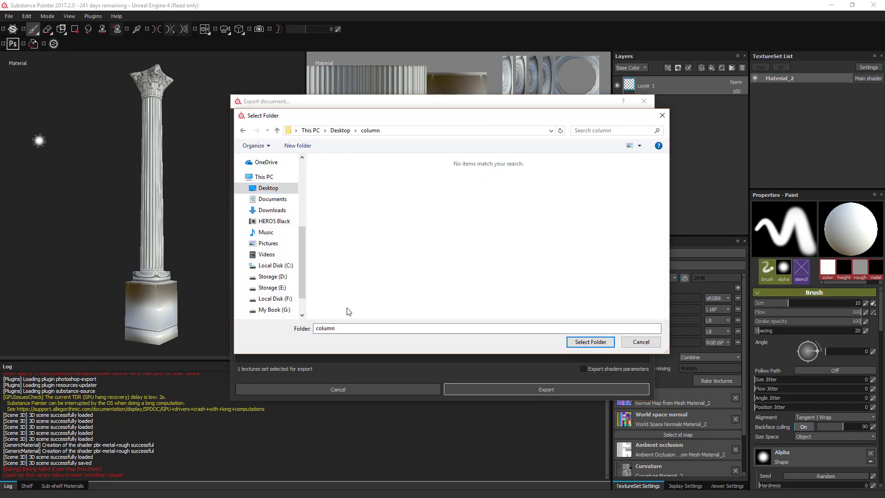
click(586, 342)
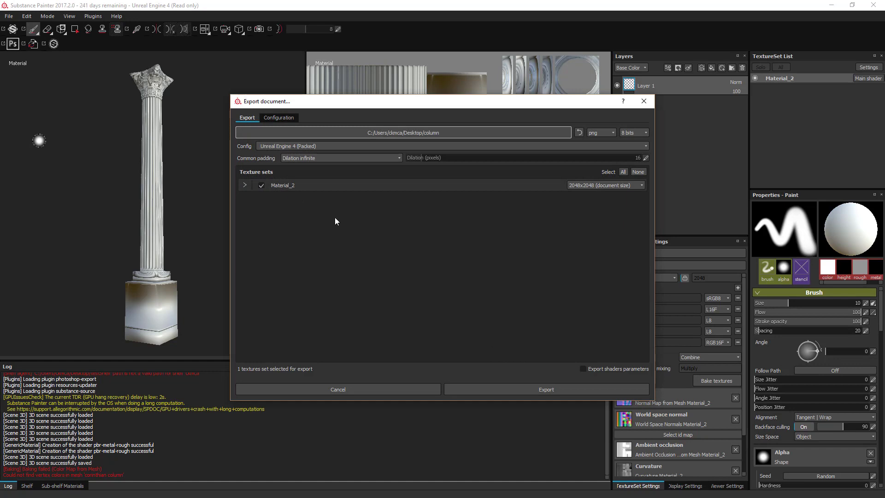
click(545, 388)
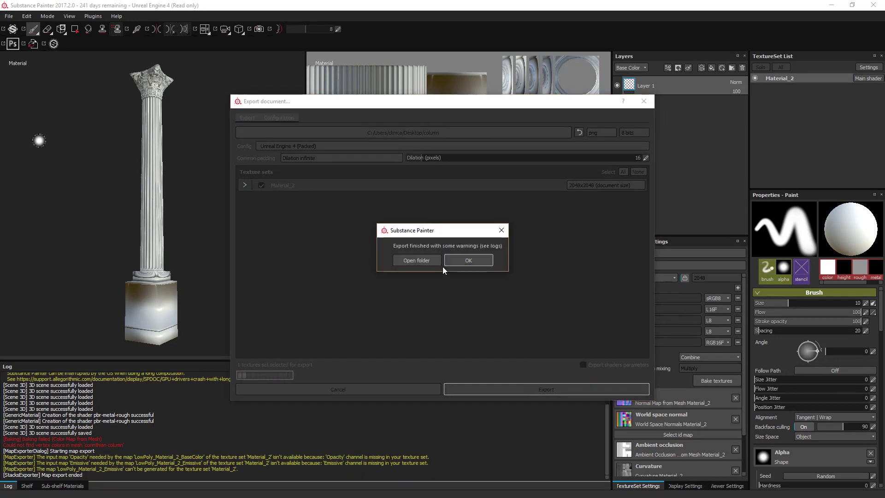
click(467, 261)
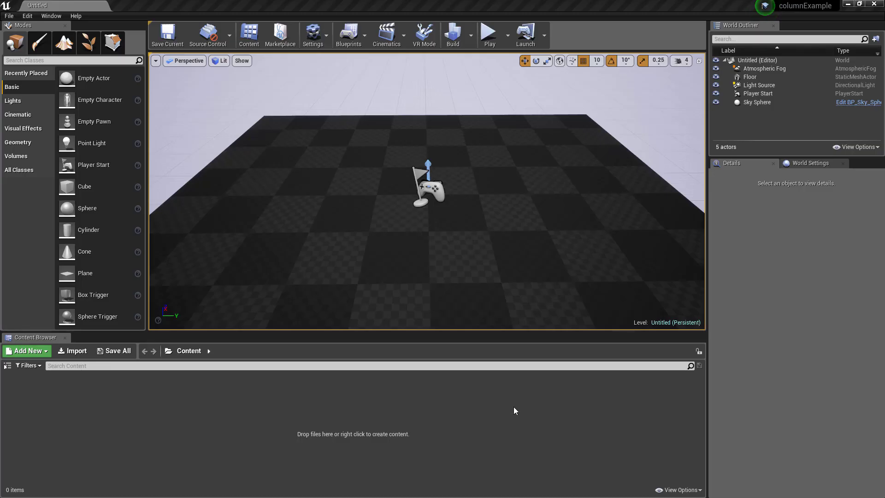
Step: In Unreal Editor, choose LowPoly.FBX and its BaseColor, Normal and OcclusionRoughnessMetallic PNG textures from the column folder for import
click(70, 353)
click(39, 69)
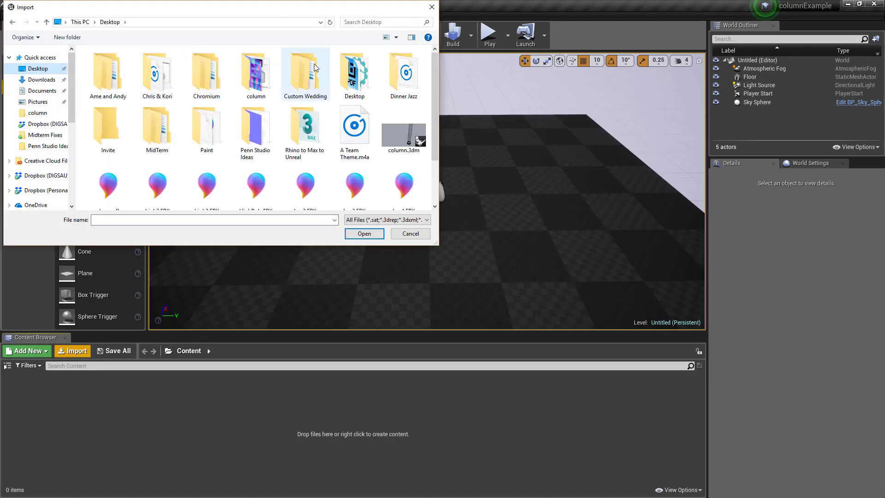
double_click(258, 74)
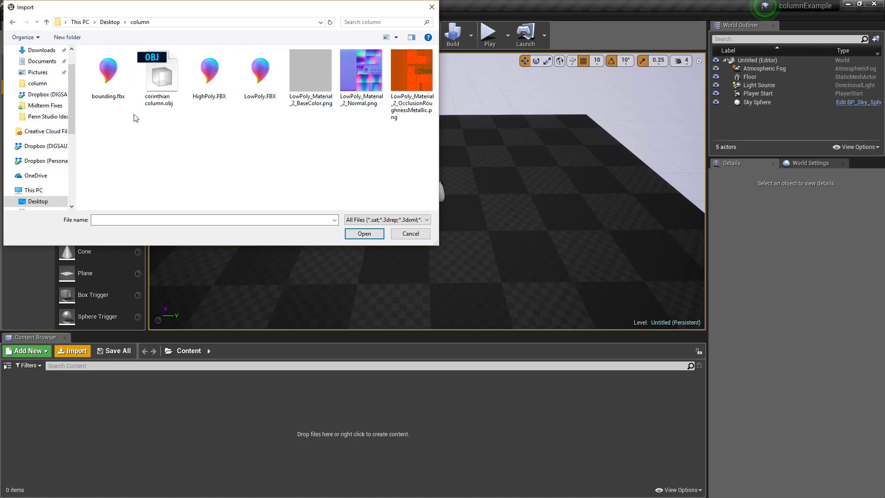
click(260, 74)
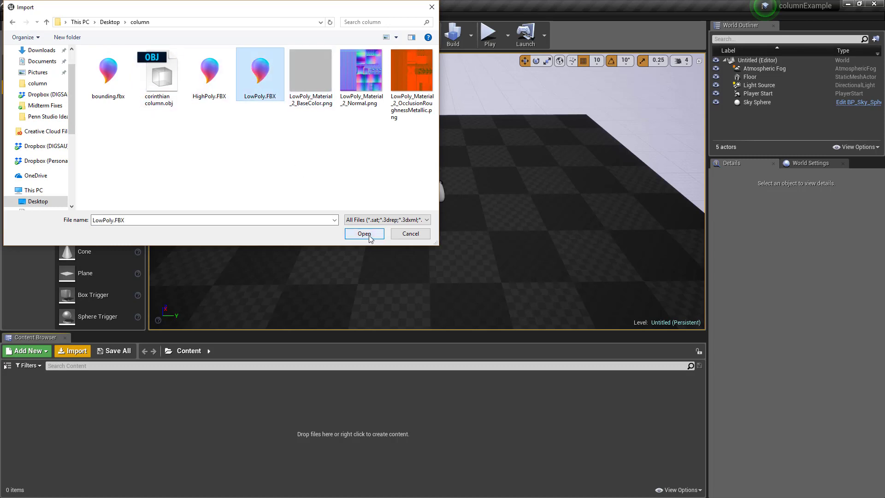
ctrl+click(311, 88)
ctrl+click(361, 74)
ctrl+click(406, 73)
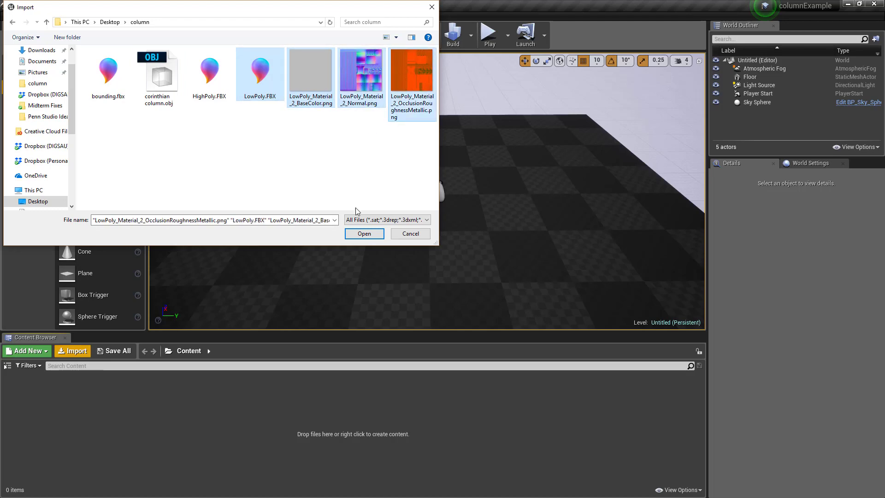
click(364, 234)
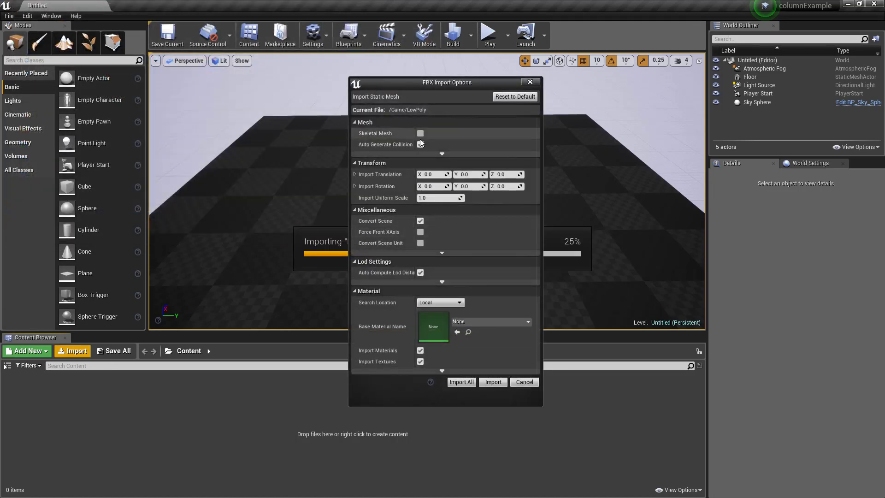
Step: Import the mesh with Generate Lightmap UVs off and a uniform scale of 3.54, and dismiss the message log
click(440, 154)
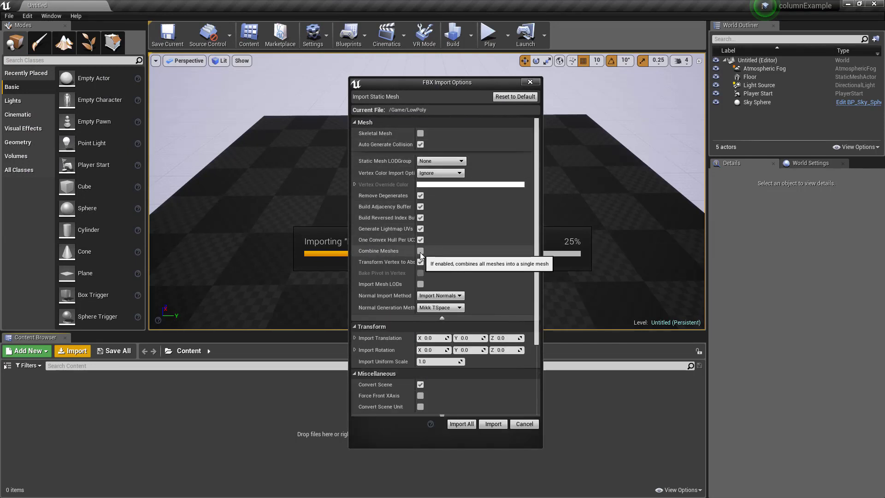
click(421, 228)
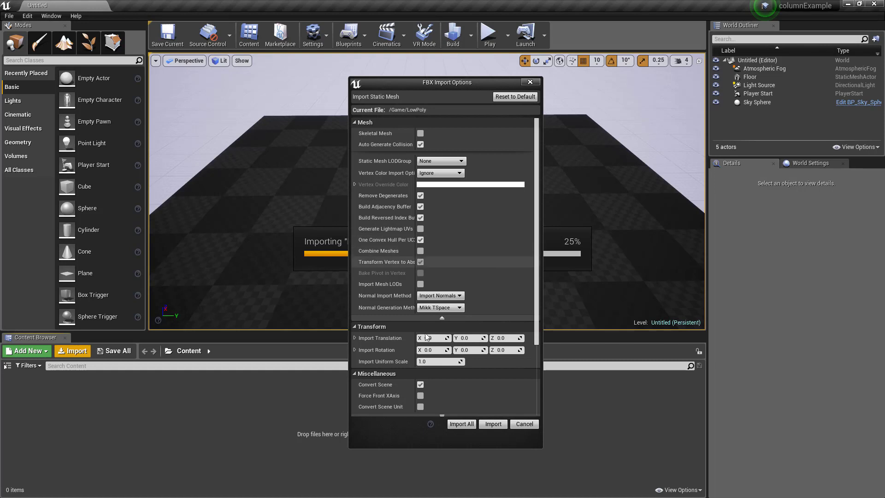
click(438, 362)
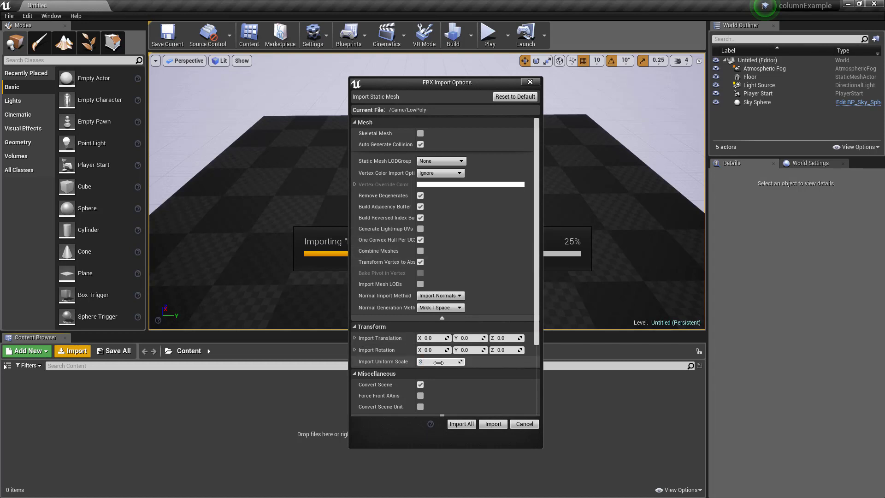
text(3.54)
key(Return)
scroll(411, 368, down, 5)
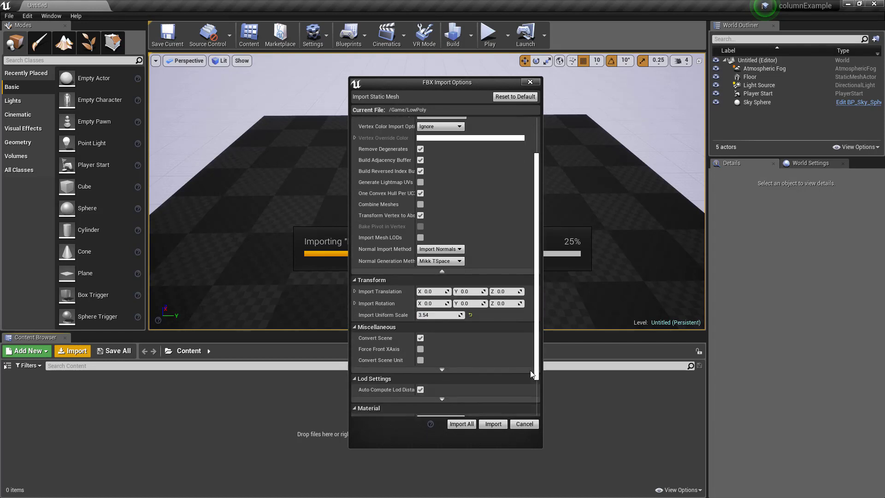
click(494, 425)
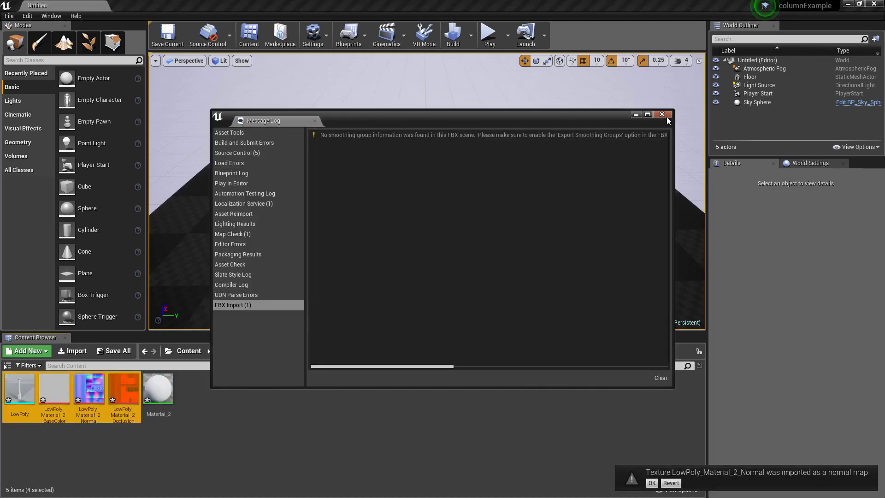
click(662, 113)
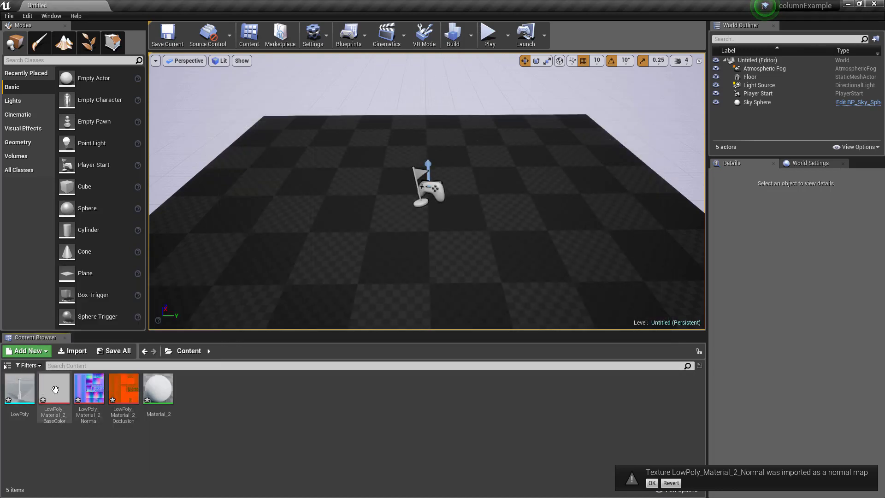
Step: Place the LowPoly mesh on the floor near the Player Start and focus the view on it
drag(21, 389, 411, 227)
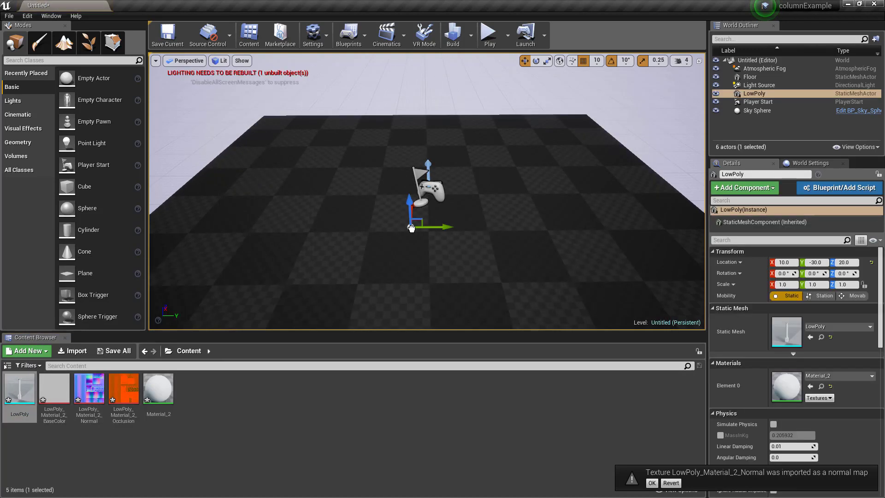
double_click(753, 94)
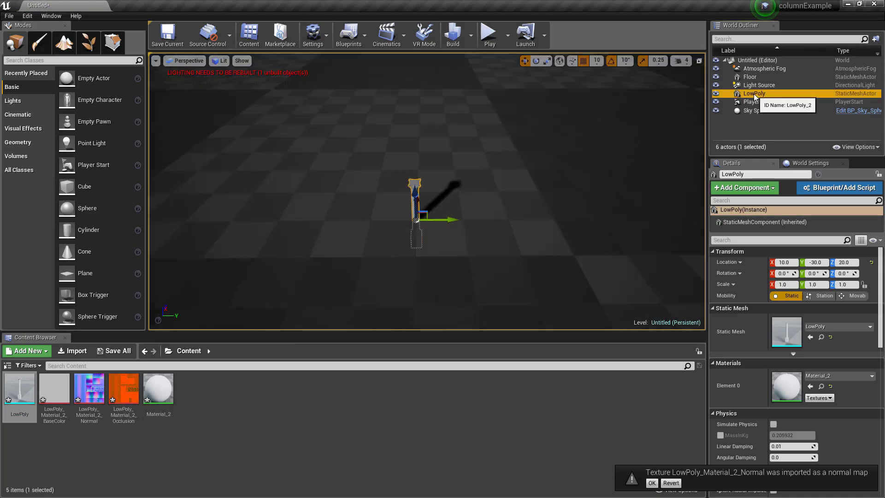
scroll(472, 183, down, 8)
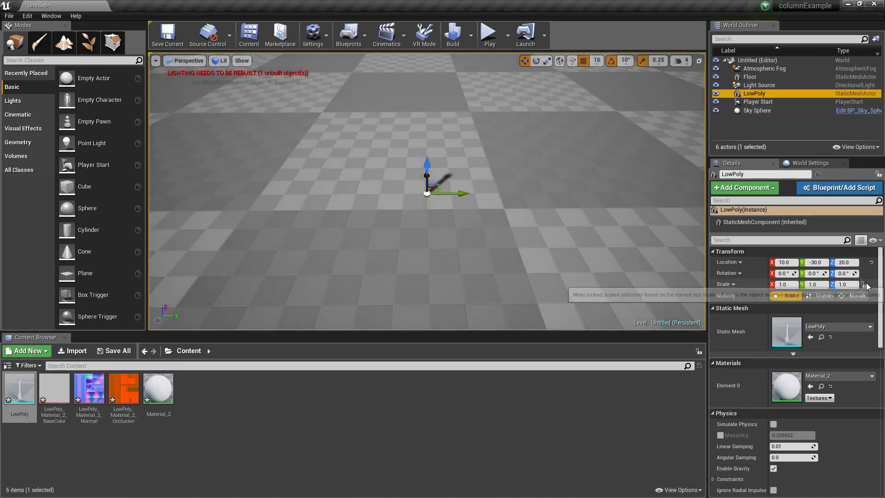
Step: Lock the LowPoly column's scale proportions and set its scale to 10 on all axes
click(865, 285)
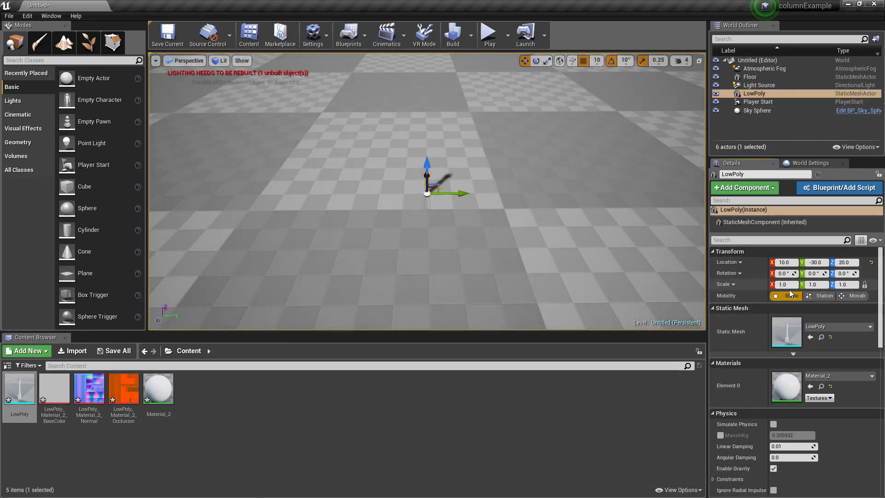
click(790, 285)
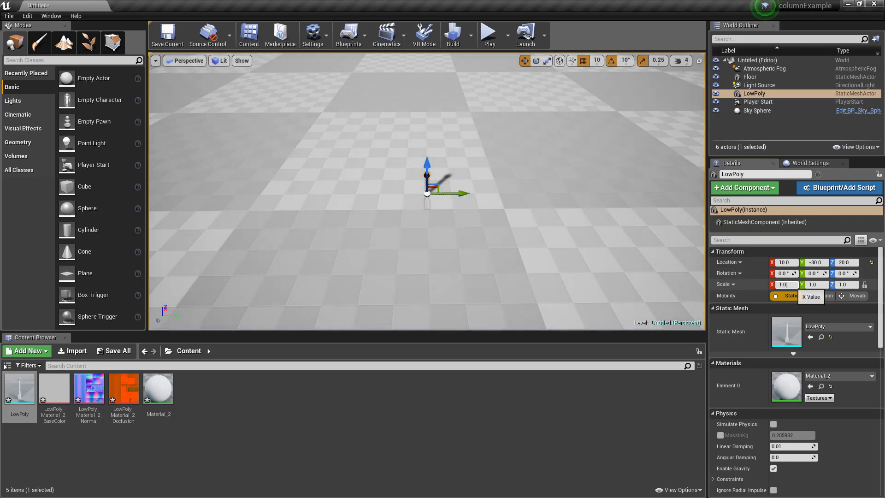
drag(790, 285, 716, 289)
text(10)
key(Return)
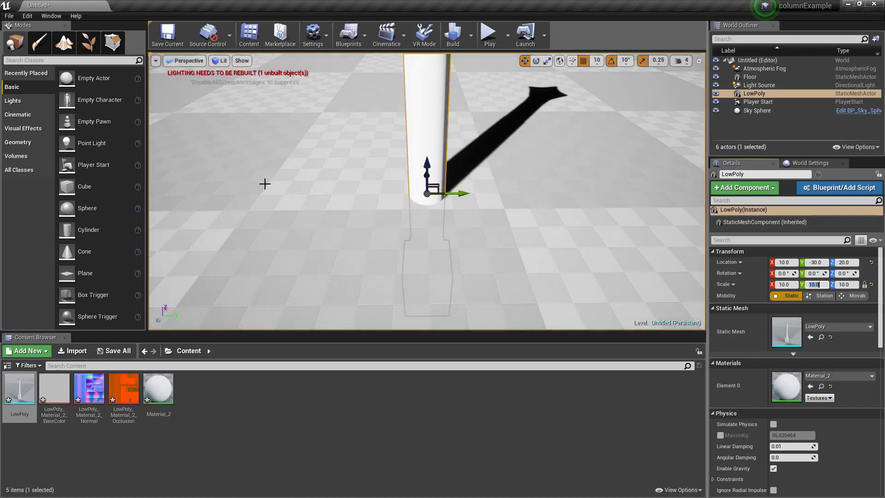
Step: Raise the LowPoly column to a Z location of 100 so its base clears the floor
drag(427, 171, 421, 25)
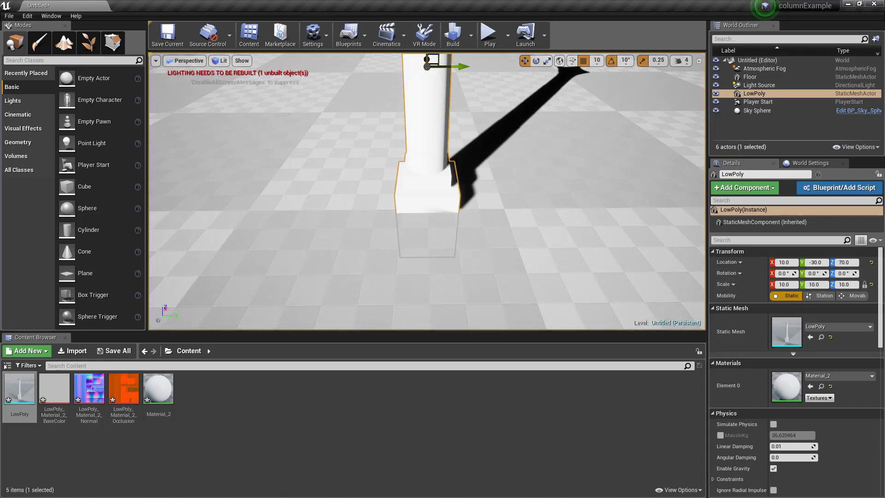
right_drag(450, 174, 447, 83)
drag(425, 191, 431, 138)
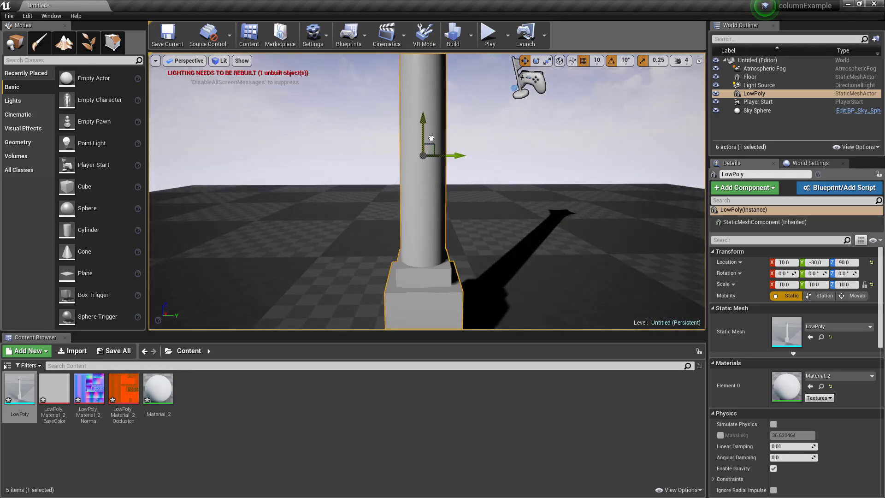
right_drag(431, 139, 434, 154)
scroll(488, 195, down, 8)
right_drag(487, 196, 445, 217)
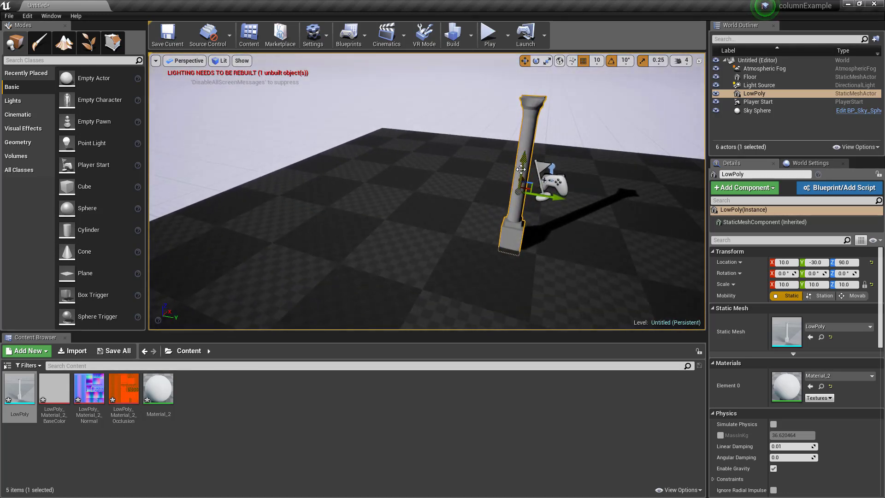
drag(521, 169, 522, 152)
right_drag(427, 191, 480, 189)
Step: Create a new material named Column in the Content folder and open it in a maximized material editor
click(83, 433)
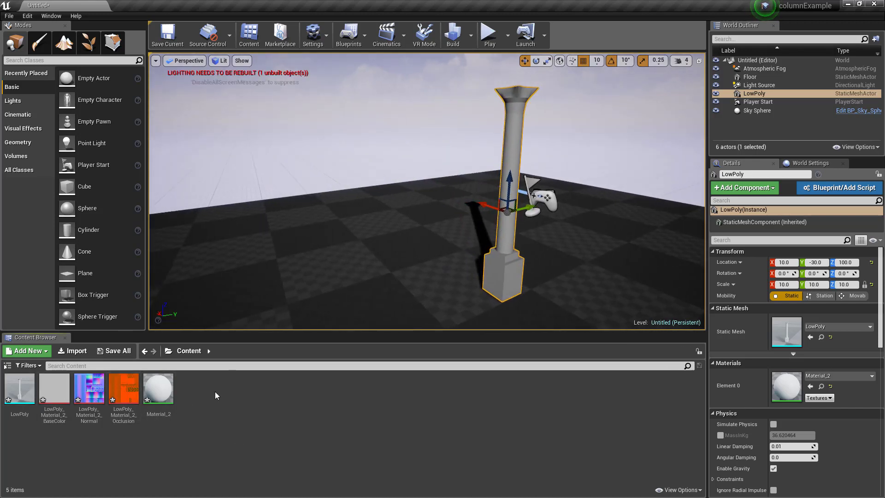
right_click(228, 400)
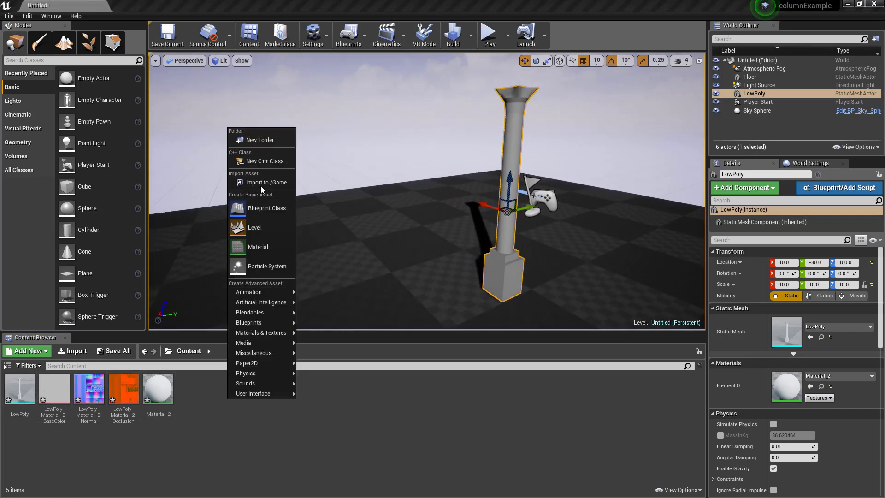
click(251, 247)
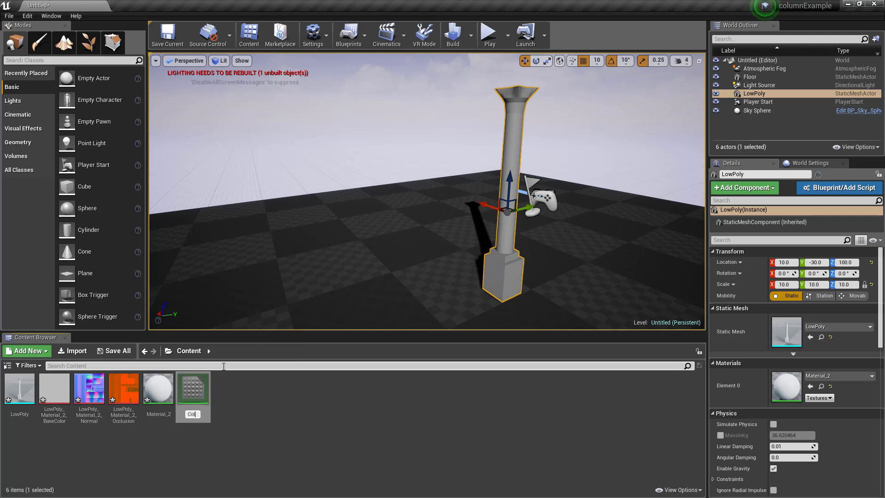
key(Return)
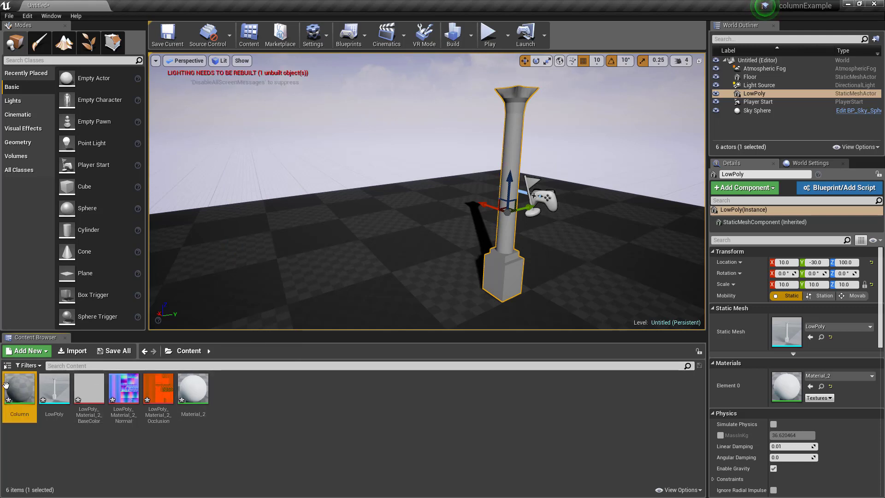
double_click(5, 385)
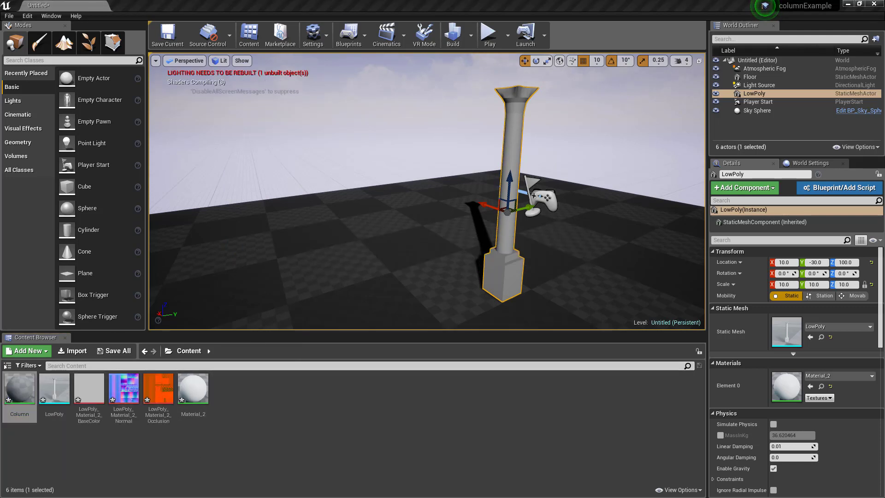
double_click(490, 95)
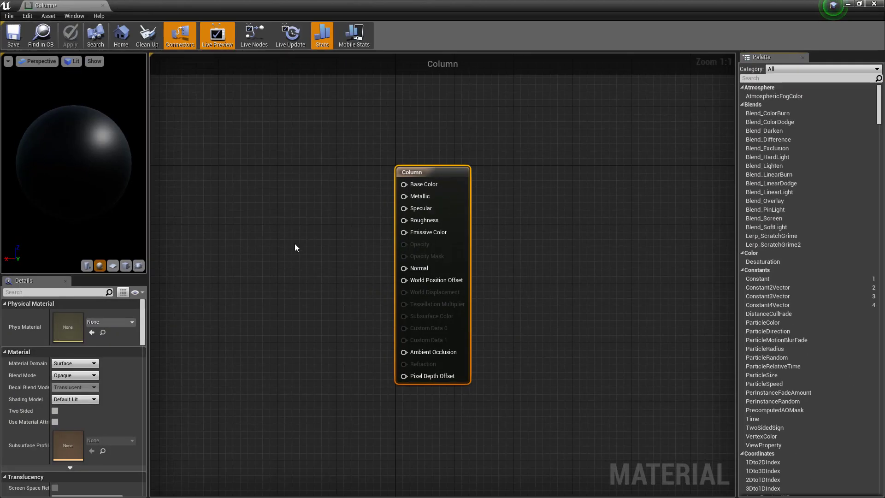
Step: Add three Texture Sample nodes in a vertical stack beside the Column material's output node
right_drag(295, 244, 467, 246)
click(392, 155)
click(393, 279)
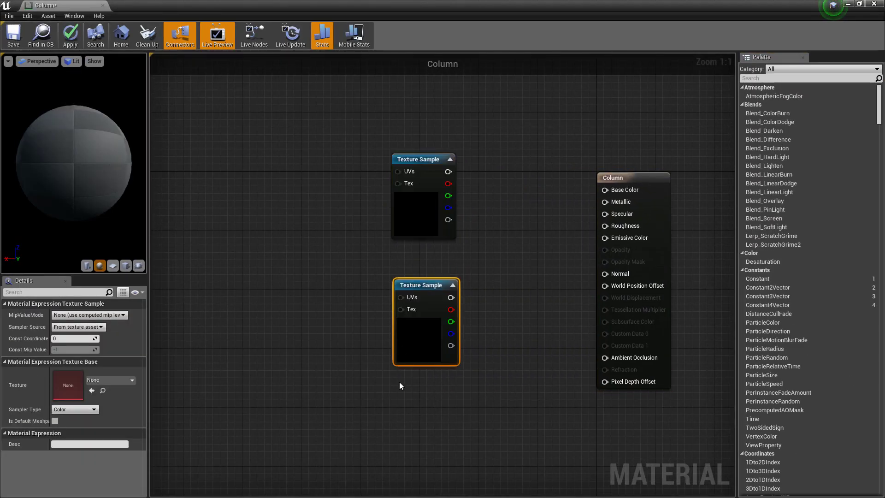
click(415, 422)
Step: Assign the LowPoly_Material_2 BaseColor, Normal and OcclusionRoughnessMetallic textures to the three samples from top to bottom, and align the nodes
click(417, 159)
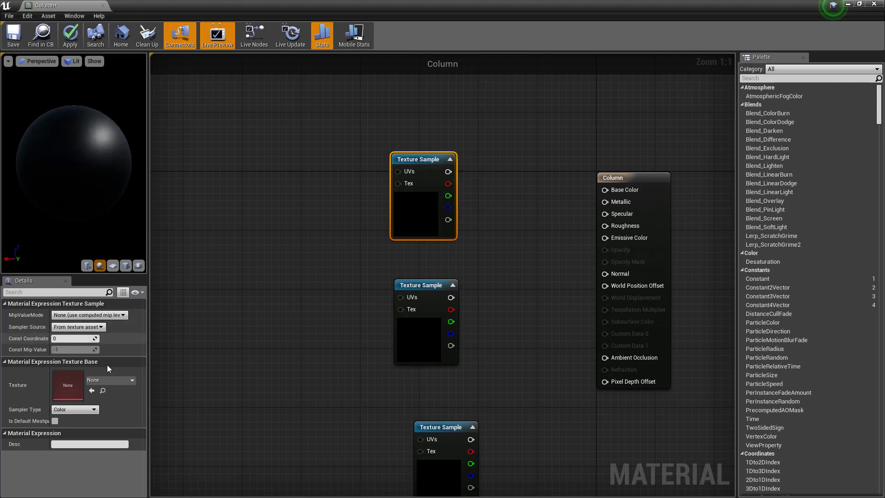
click(109, 380)
click(177, 252)
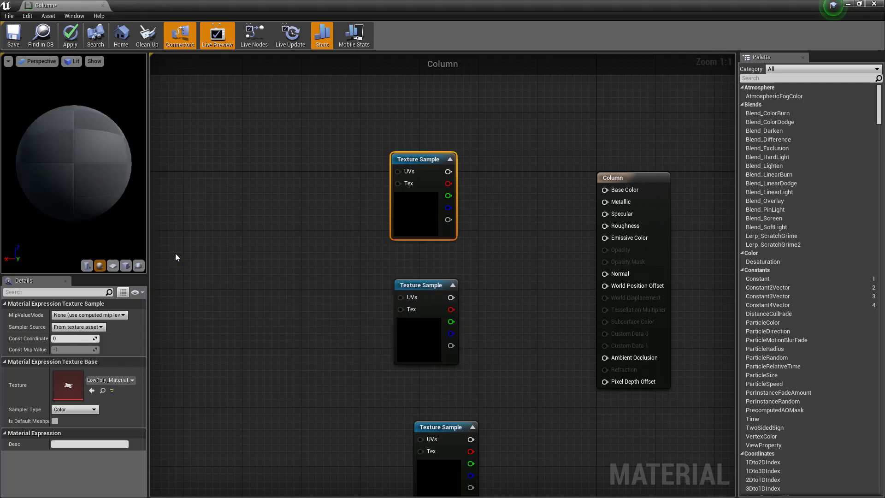
drag(407, 283, 404, 265)
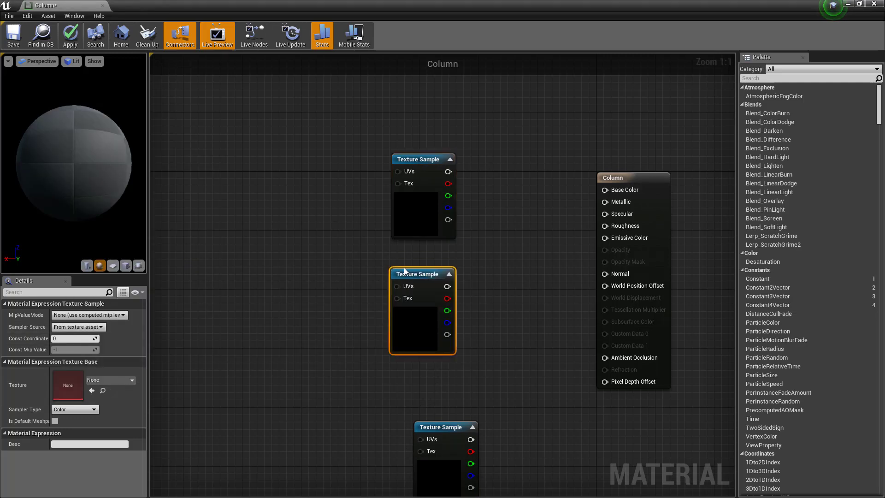
click(106, 379)
click(134, 266)
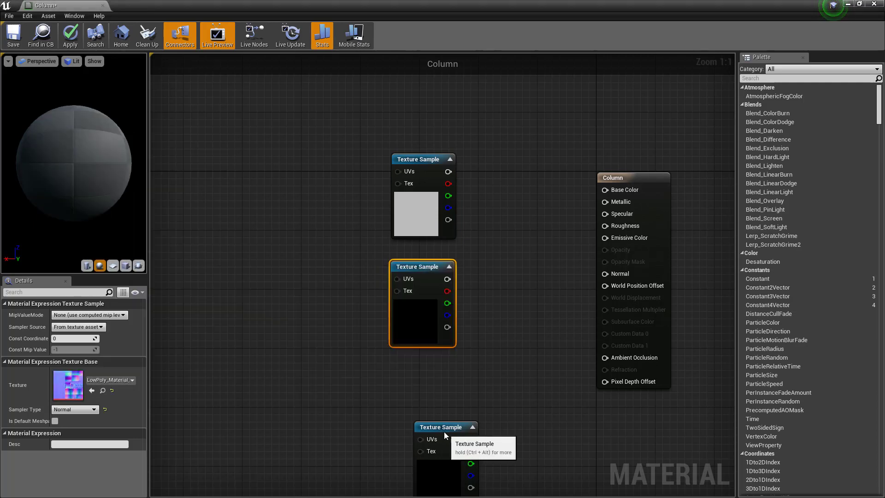
drag(444, 431, 444, 397)
click(126, 379)
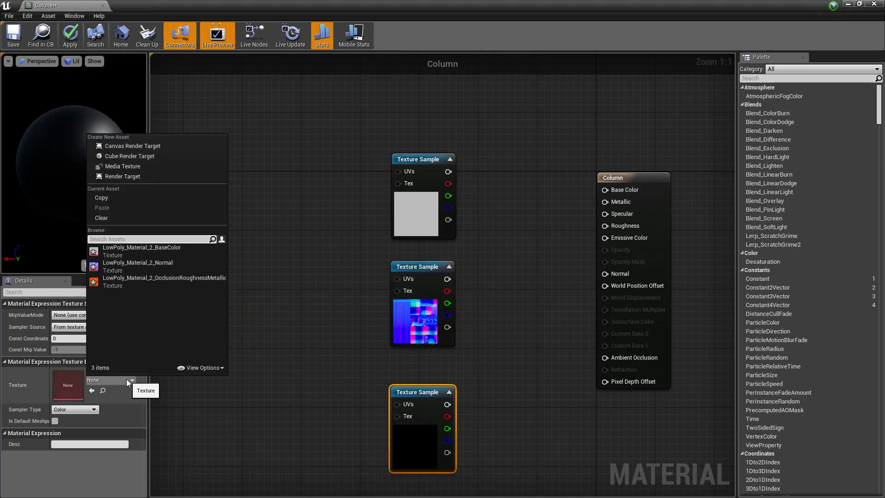
click(184, 281)
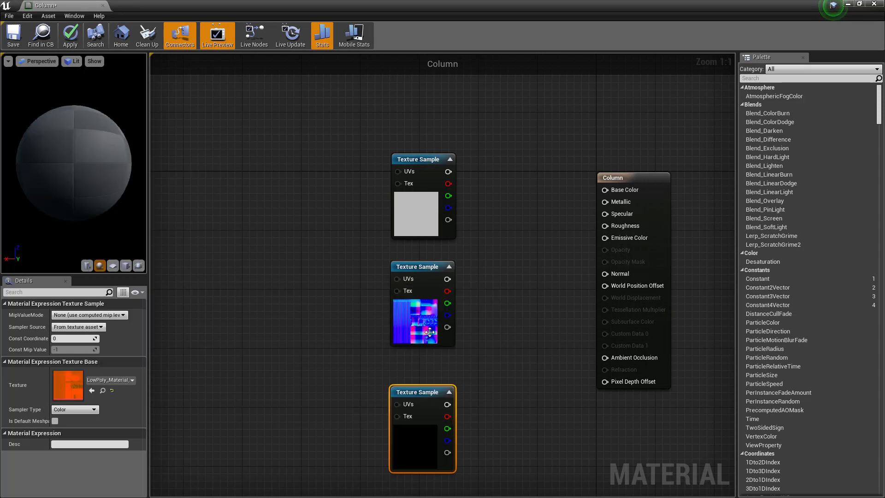
Step: Connect the OcclusionRoughnessMetallic sample's red channel to Ambient Occlusion, green to Roughness and blue to Metallic
drag(425, 388, 605, 358)
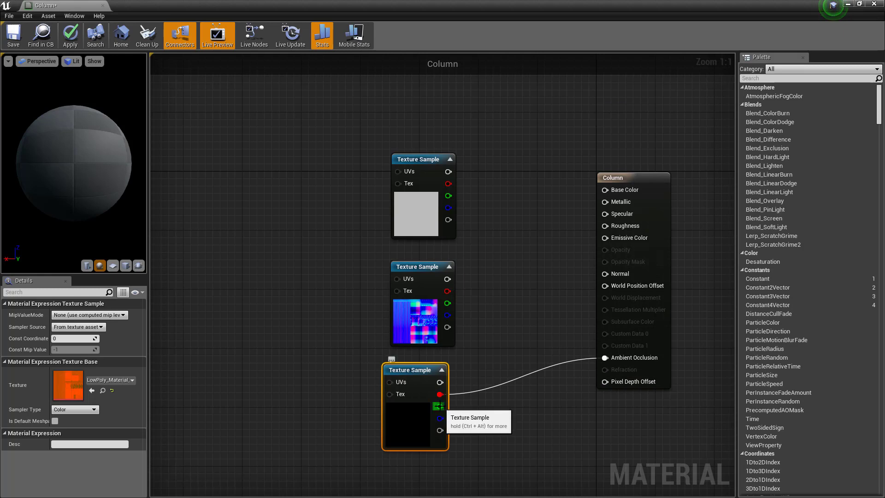
drag(439, 406, 607, 226)
drag(440, 418, 606, 201)
click(112, 381)
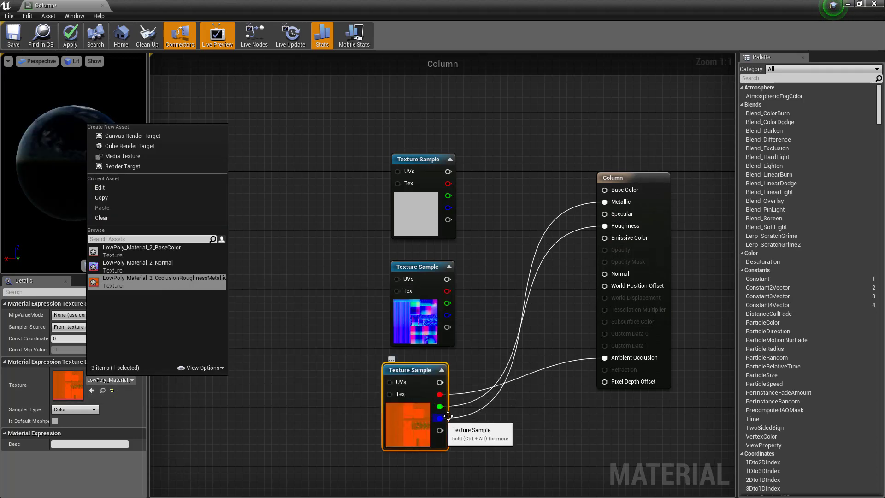
click(516, 437)
Step: Connect the normal sample to Normal and the base color sample to Base Color, and save and close the material
drag(447, 279, 424, 313)
drag(465, 282, 597, 274)
drag(448, 171, 606, 190)
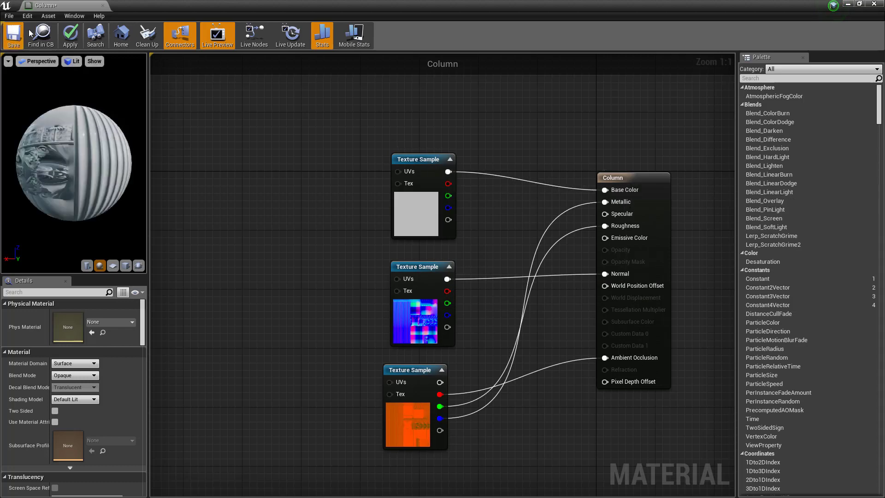
click(102, 6)
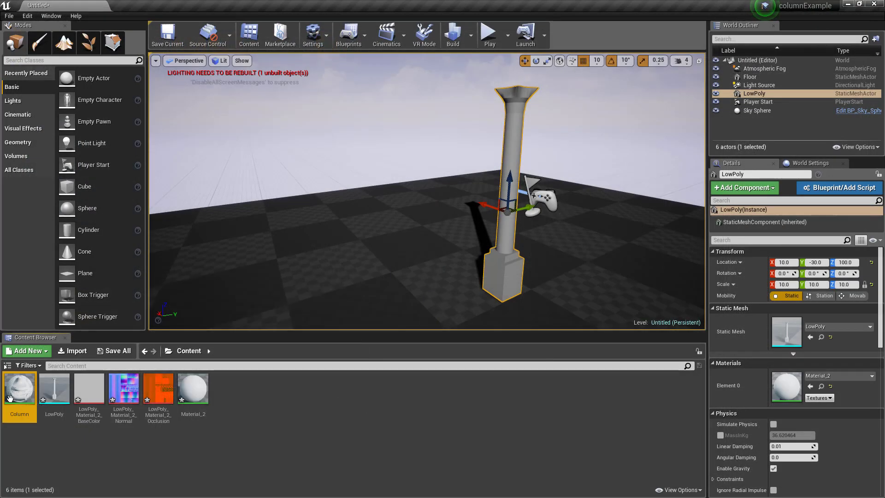
Step: Apply the Column material to the LowPoly column in the level and focus the view on it
drag(19, 390, 504, 268)
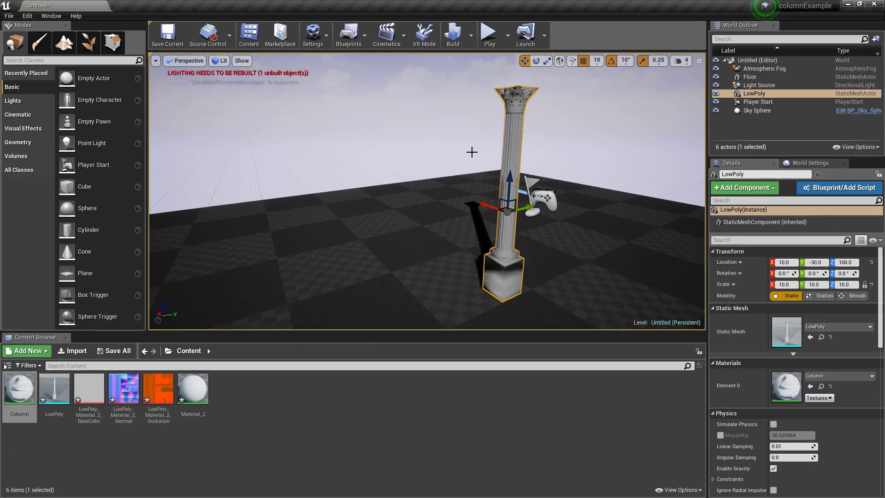
key(f)
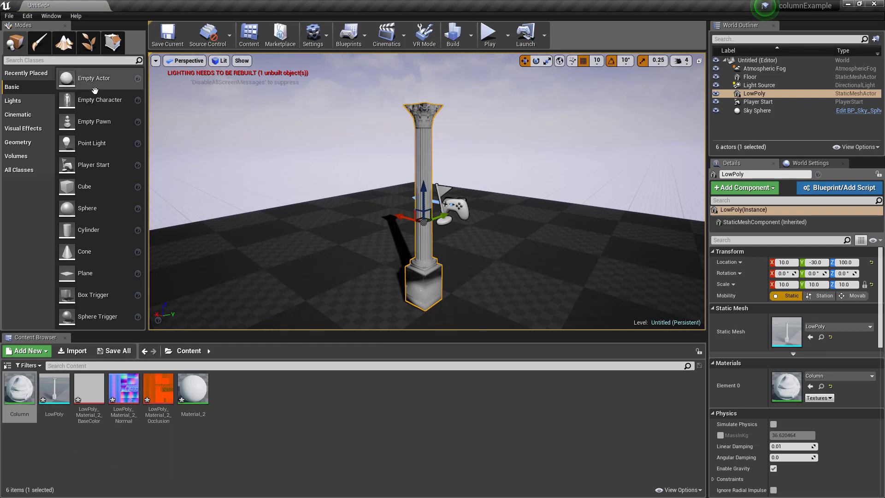
Step: Place a Sky Light beside the column, build the level's lighting and dismiss the message log
click(13, 101)
drag(90, 143, 391, 226)
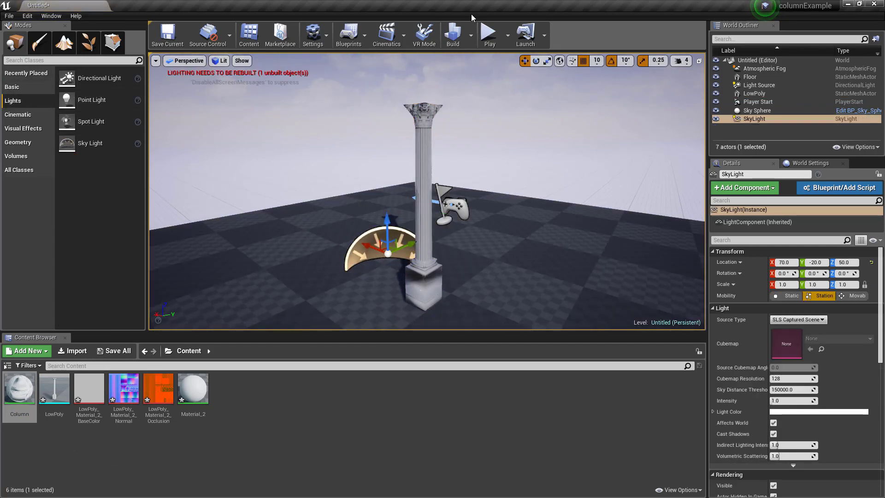
click(456, 36)
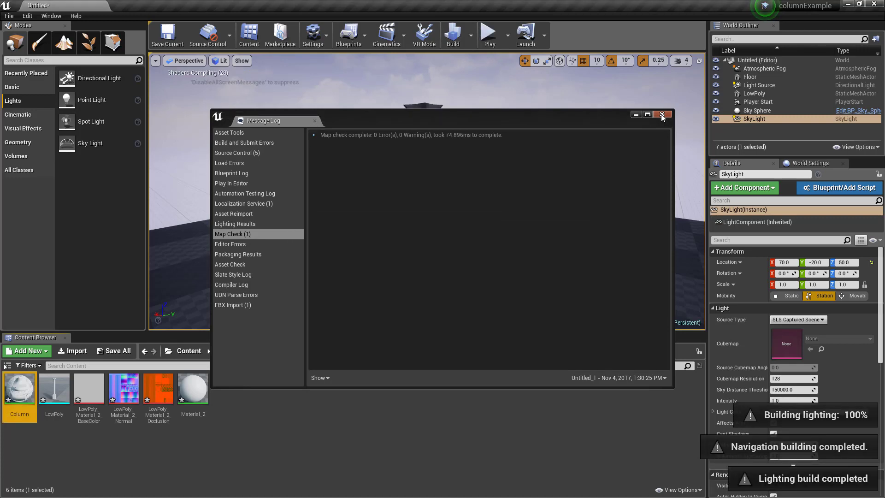
click(662, 116)
Step: Reduce the camera speed to 2 and examine the textured column's base, fluted shaft and capital from several angles
right_drag(397, 171, 473, 165)
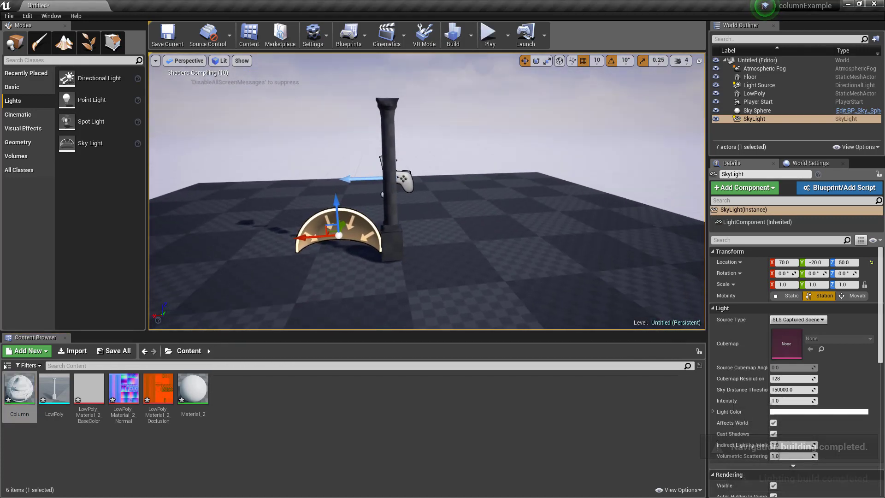
scroll(398, 171, up, 4)
right_drag(398, 171, 422, 159)
click(679, 61)
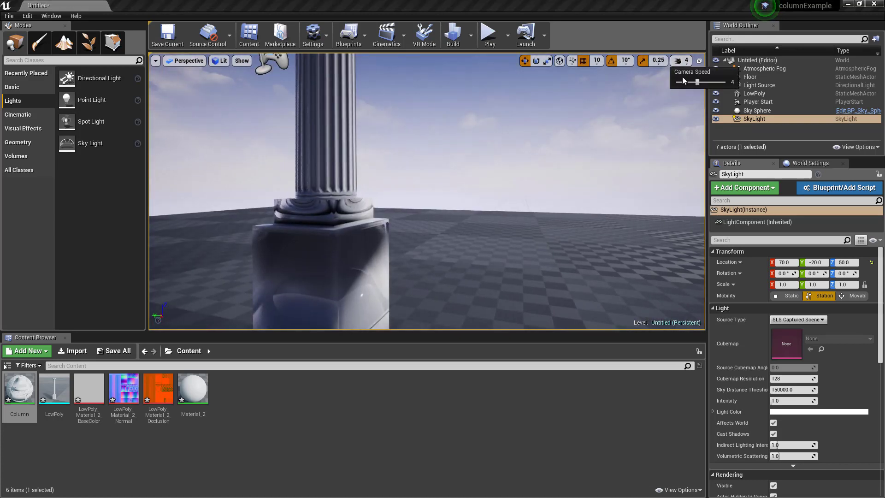
drag(691, 82, 684, 82)
key(s)
right_drag(507, 164, 512, 113)
right_drag(401, 120, 330, 127)
key(w)
key(s)
key(w)
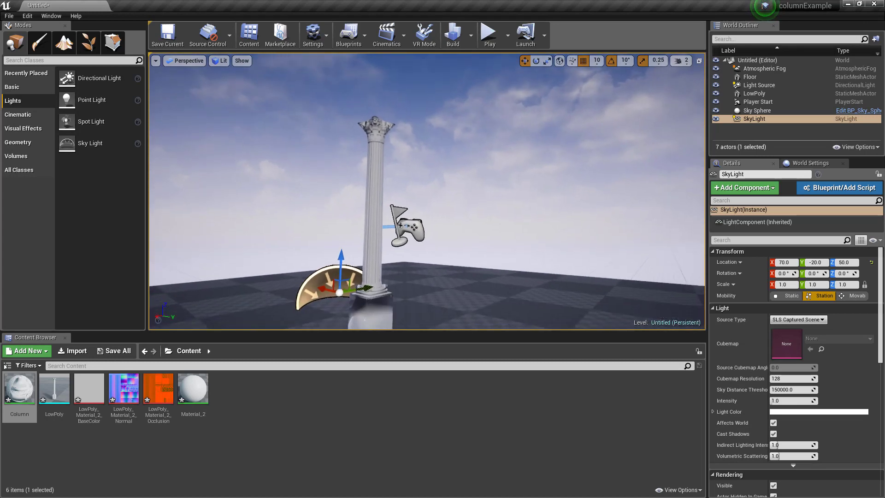